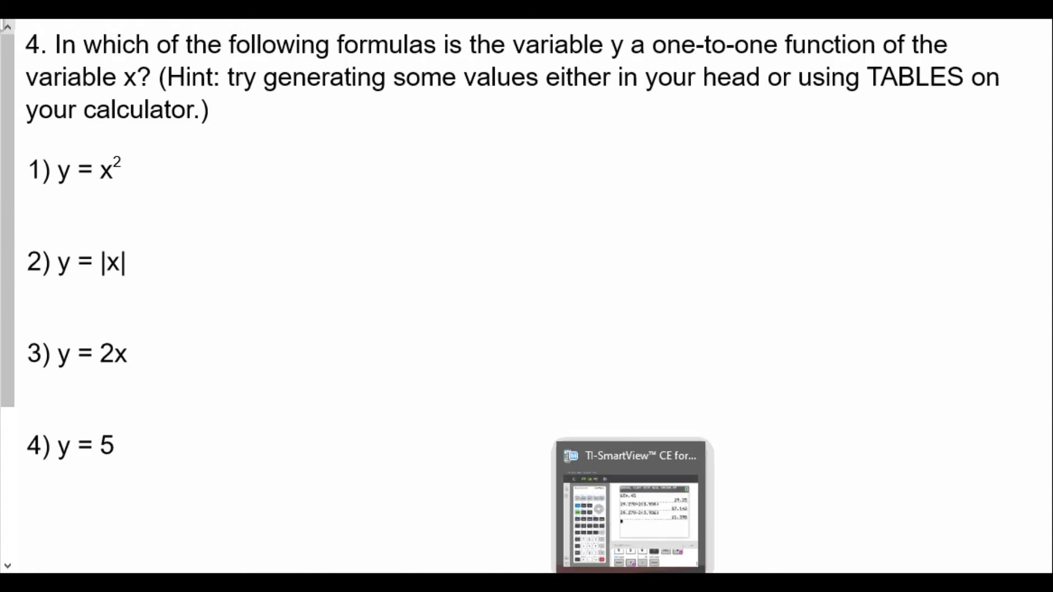
# - In TI-SmartView CE, set Y1 to X² and graph it with ZStandard (ZOOM 6)
pyautogui.click(633, 507)
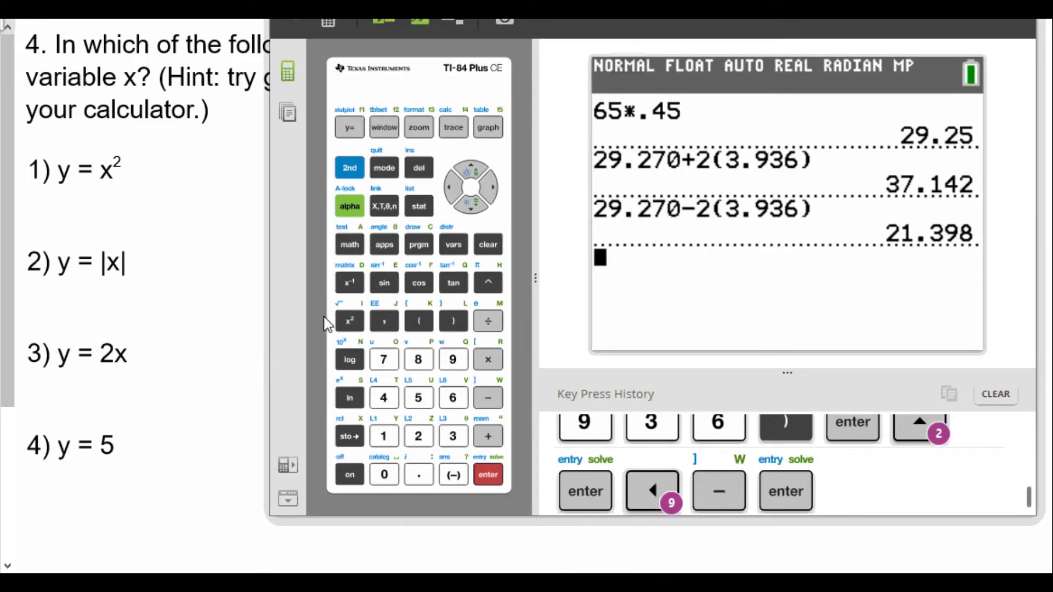
pyautogui.click(489, 247)
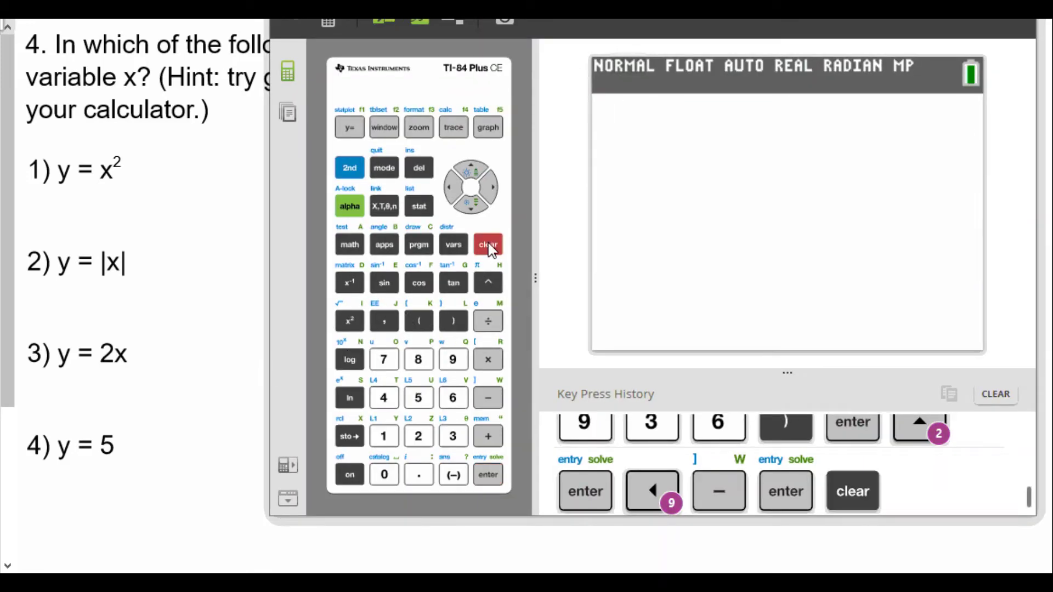
pyautogui.click(352, 132)
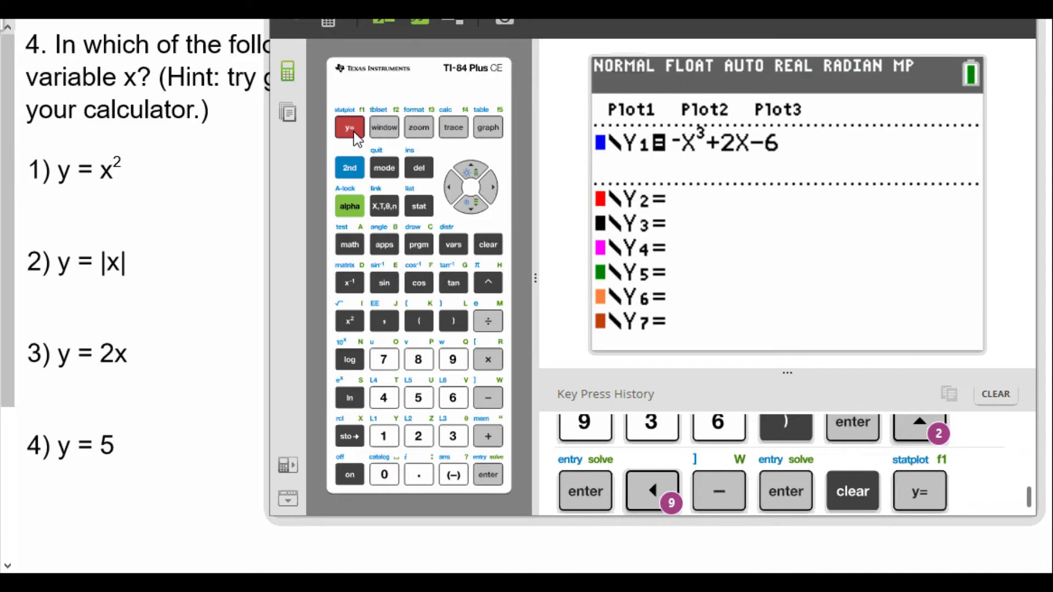
pyautogui.click(496, 248)
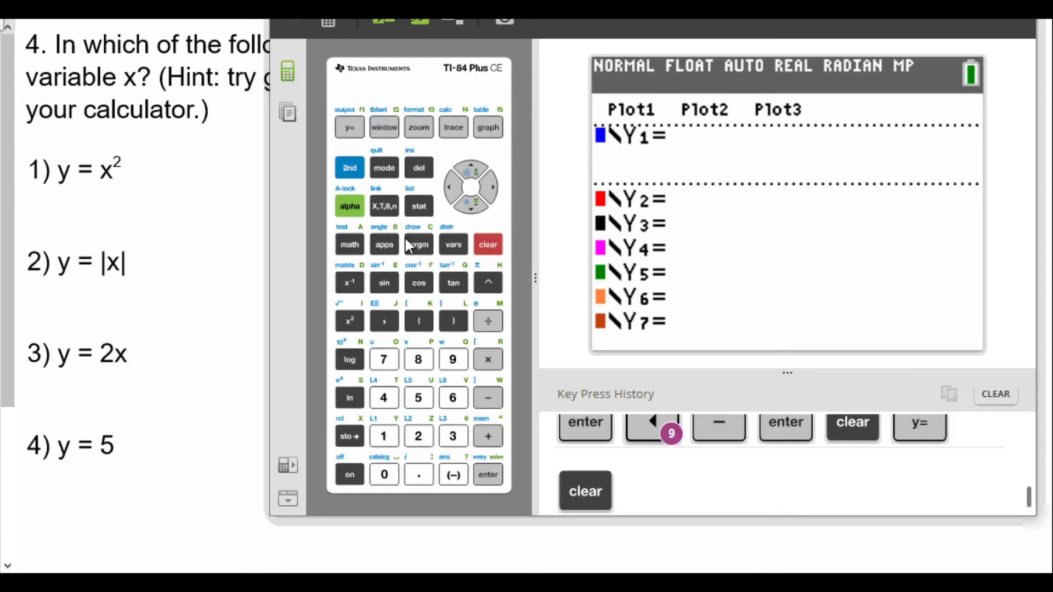
pyautogui.click(389, 209)
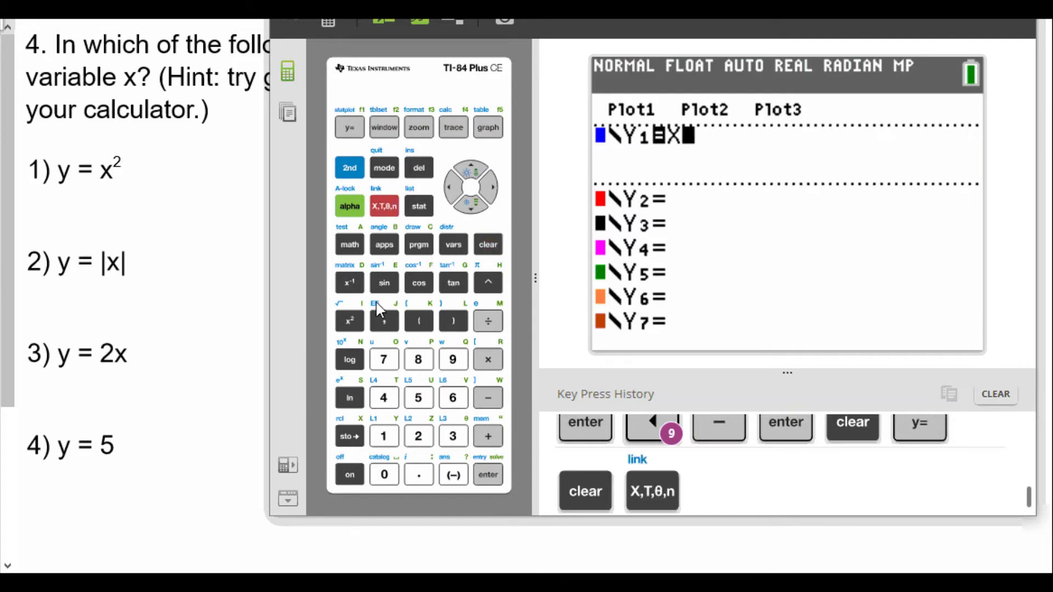
pyautogui.click(353, 324)
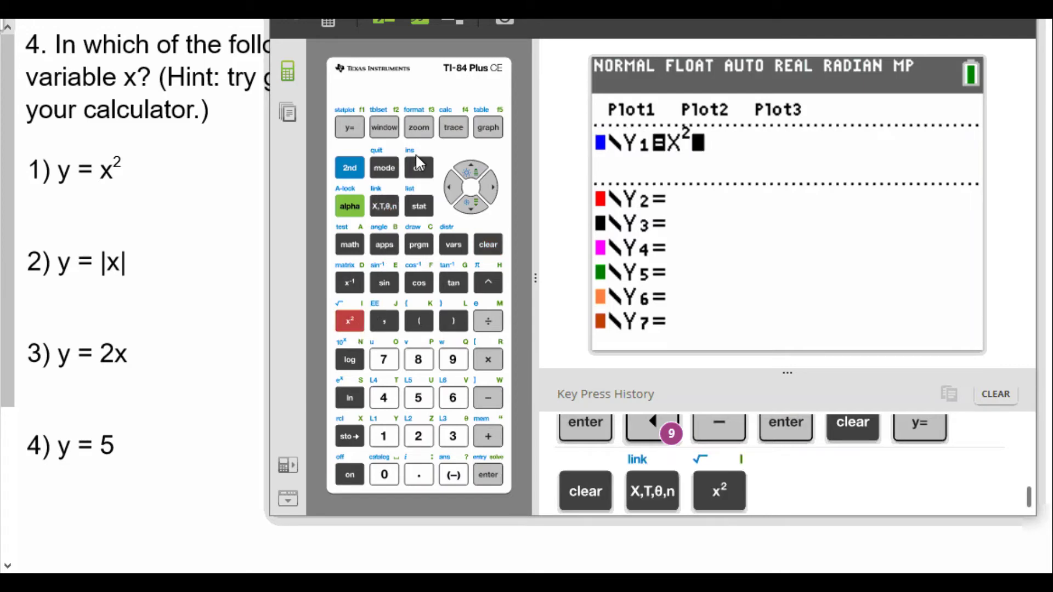
pyautogui.click(421, 130)
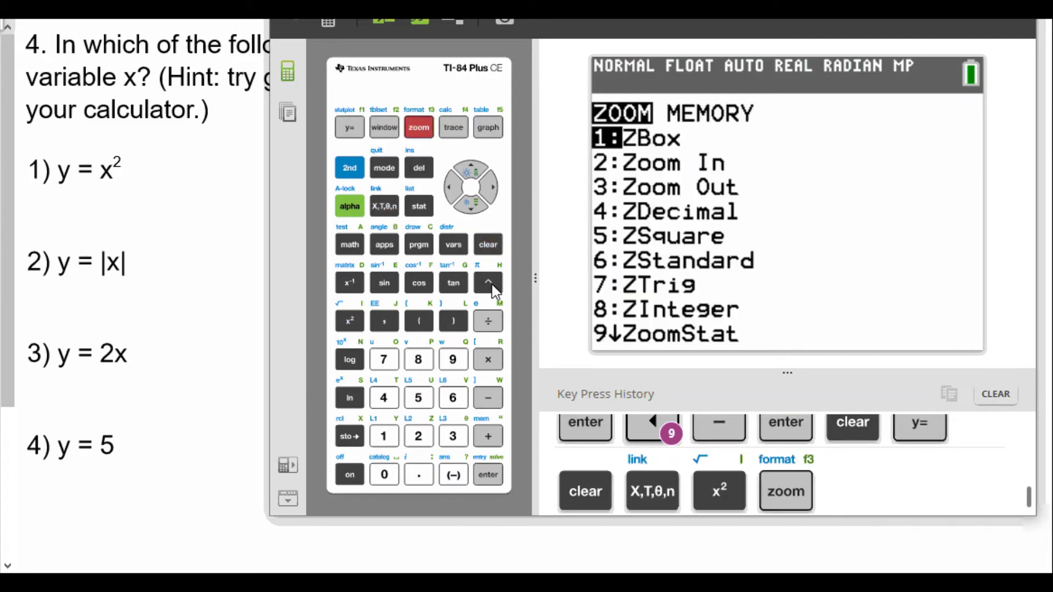
pyautogui.click(452, 406)
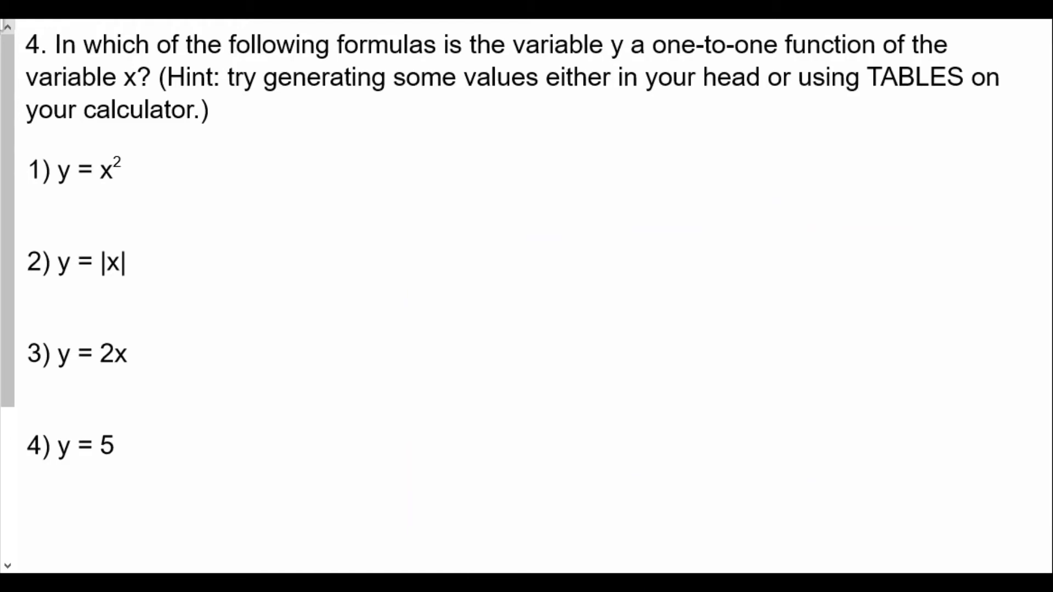
# - Handwrite "Not one-to-one" beside formula 1, y = x²
pyautogui.moveTo(159, 181)
pyautogui.mouseDown()
pyautogui.moveTo(179, 177)
pyautogui.moveTo(187, 154)
pyautogui.mouseUp()
pyautogui.moveTo(204, 169)
pyautogui.mouseDown()
pyautogui.moveTo(209, 184)
pyautogui.moveTo(204, 171)
pyautogui.mouseUp()
pyautogui.moveTo(233, 147)
pyautogui.mouseDown()
pyautogui.moveTo(238, 179)
pyautogui.moveTo(252, 163)
pyautogui.mouseUp()
pyautogui.moveTo(291, 155)
pyautogui.mouseDown()
pyautogui.moveTo(288, 180)
pyautogui.moveTo(329, 177)
pyautogui.mouseUp()
pyautogui.moveTo(332, 170); pyautogui.dragTo(351, 180)
pyautogui.moveTo(375, 175); pyautogui.dragTo(389, 174)
pyautogui.moveTo(410, 146)
pyautogui.mouseDown()
pyautogui.moveTo(413, 174)
pyautogui.moveTo(420, 166)
pyautogui.mouseUp()
pyautogui.moveTo(431, 166)
pyautogui.mouseDown()
pyautogui.moveTo(433, 179)
pyautogui.moveTo(440, 166)
pyautogui.mouseUp()
pyautogui.moveTo(452, 173); pyautogui.dragTo(465, 173)
pyautogui.moveTo(475, 166)
pyautogui.mouseDown()
pyautogui.moveTo(526, 162)
pyautogui.moveTo(489, 187)
pyautogui.mouseUp()
pyautogui.moveTo(487, 170)
pyautogui.mouseDown()
pyautogui.moveTo(515, 180)
pyautogui.moveTo(492, 173)
pyautogui.mouseUp()
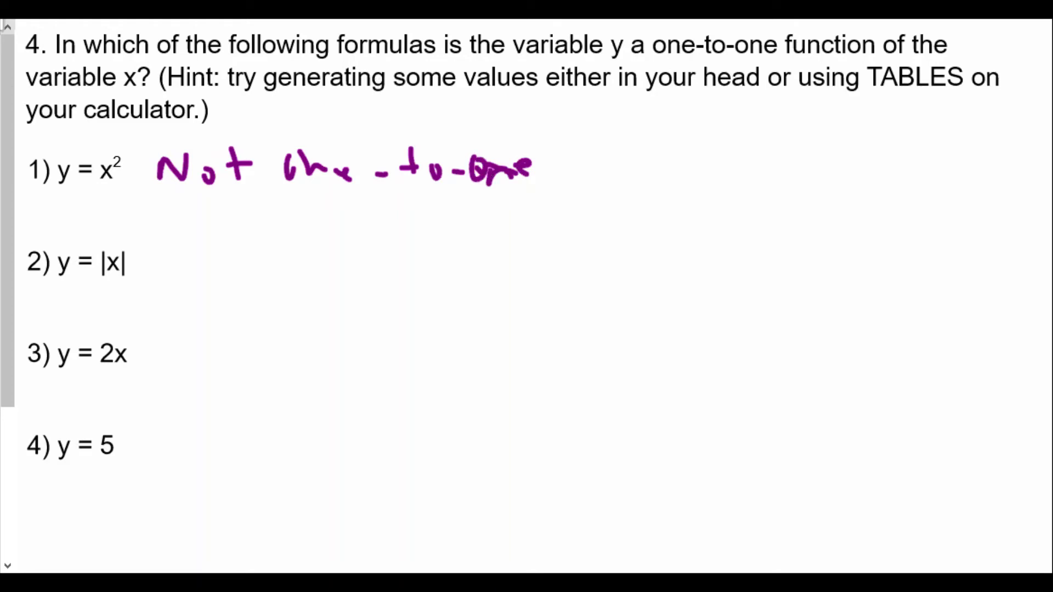
# - Erase the handwriting and replace it with a typed "Not one-to-one" note beside y = x²
pyautogui.moveTo(522, 164); pyautogui.dragTo(133, 164)
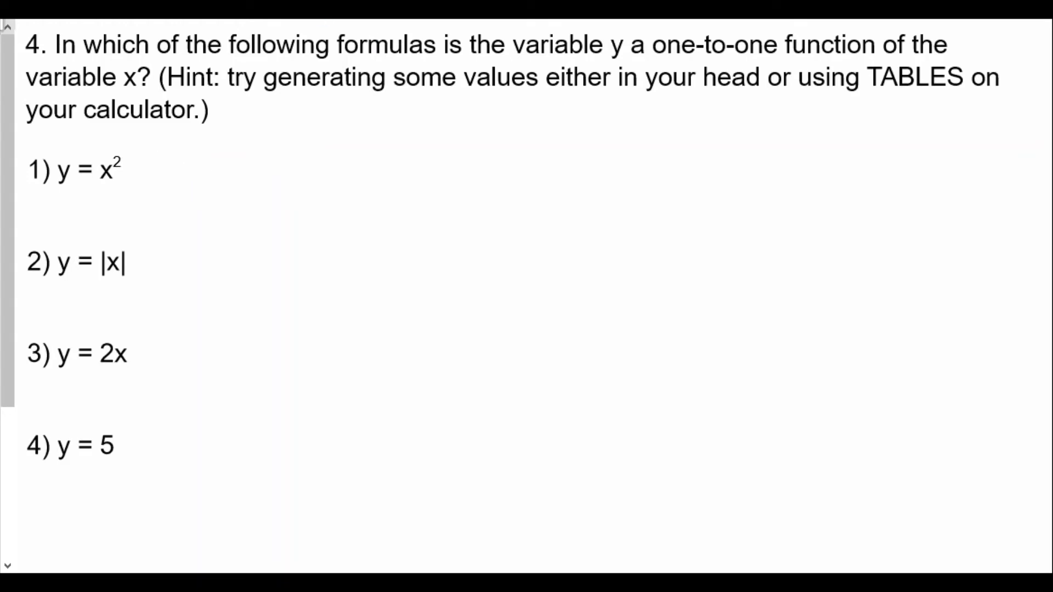
pyautogui.click(165, 170)
pyautogui.write('Not')
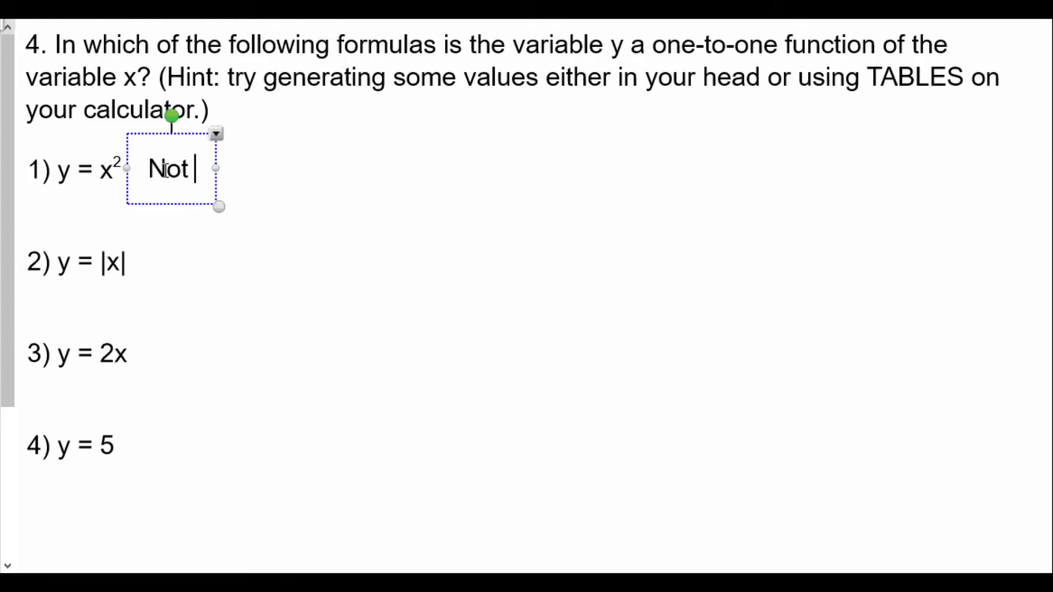
pyautogui.write(' one-t')
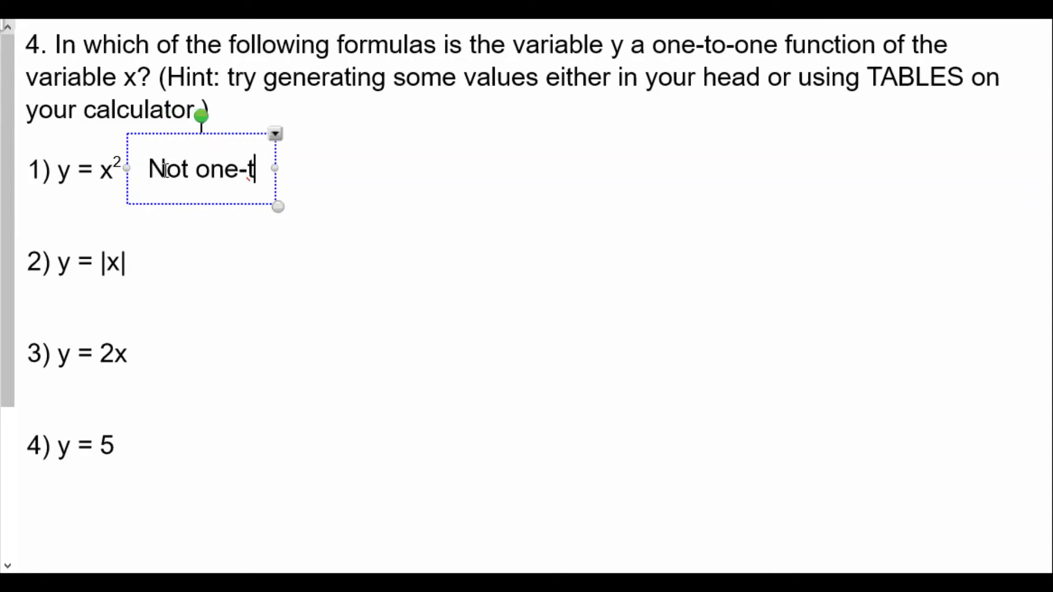
pyautogui.write('o-one')
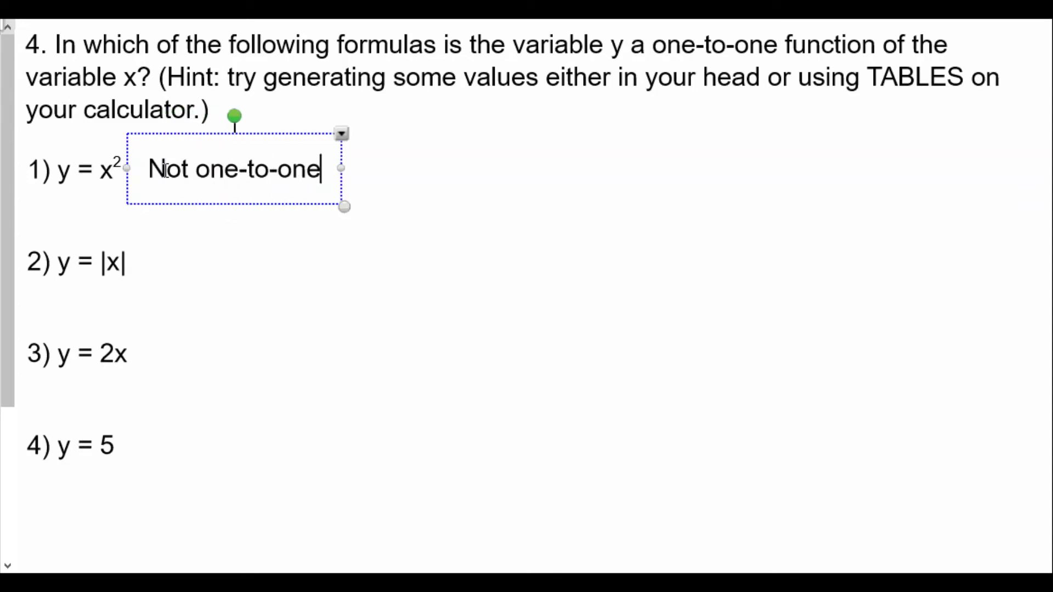
pyautogui.click(225, 247)
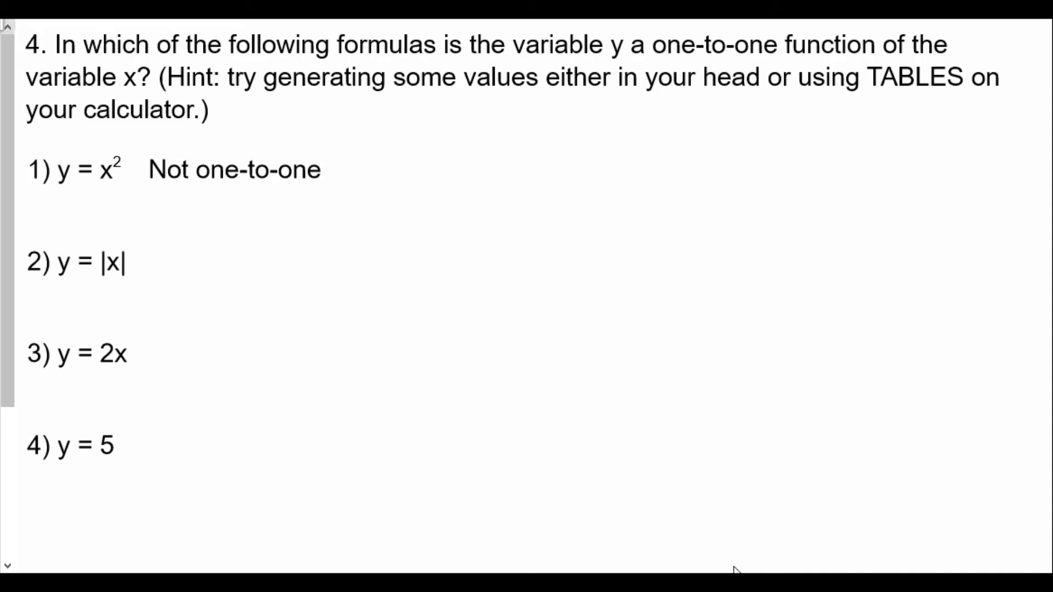
# - Replace Y1 with abs(X) from the MATH NUM menu and graph the V-shaped result
pyautogui.hotkey('alt', 'Tab')
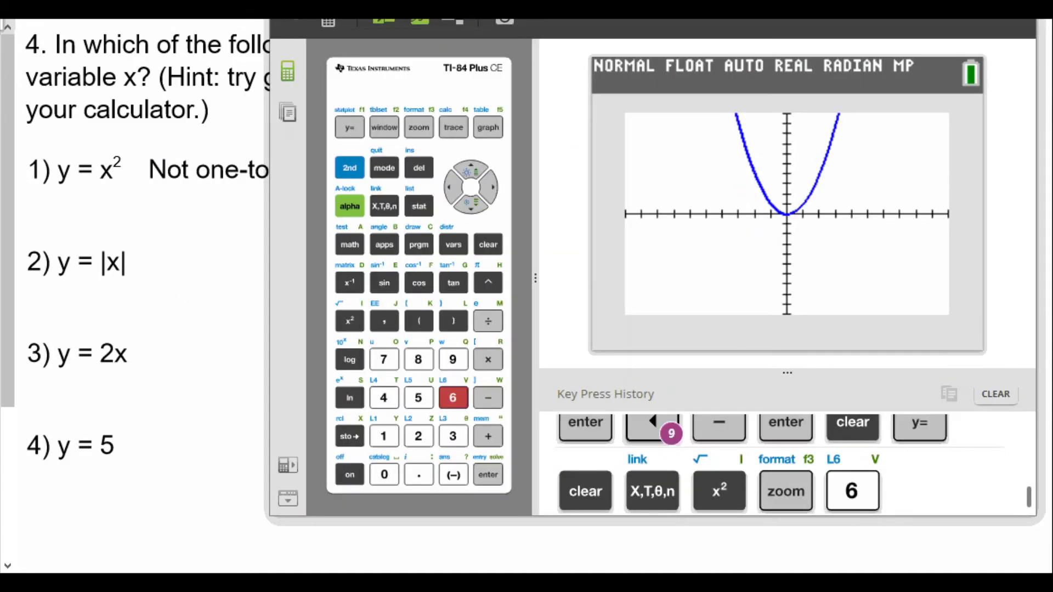
pyautogui.click(350, 128)
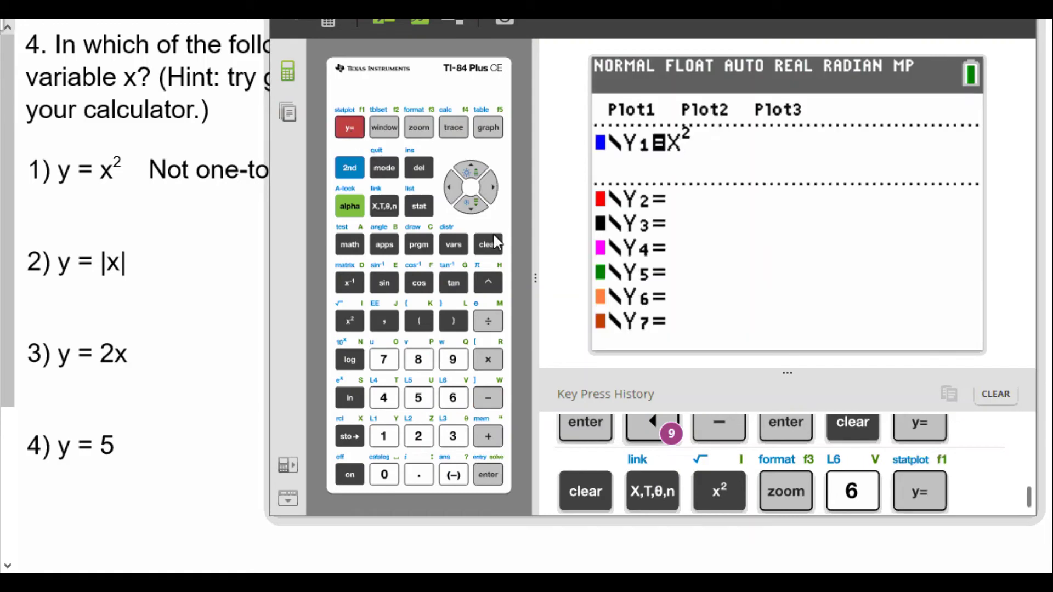
pyautogui.click(497, 252)
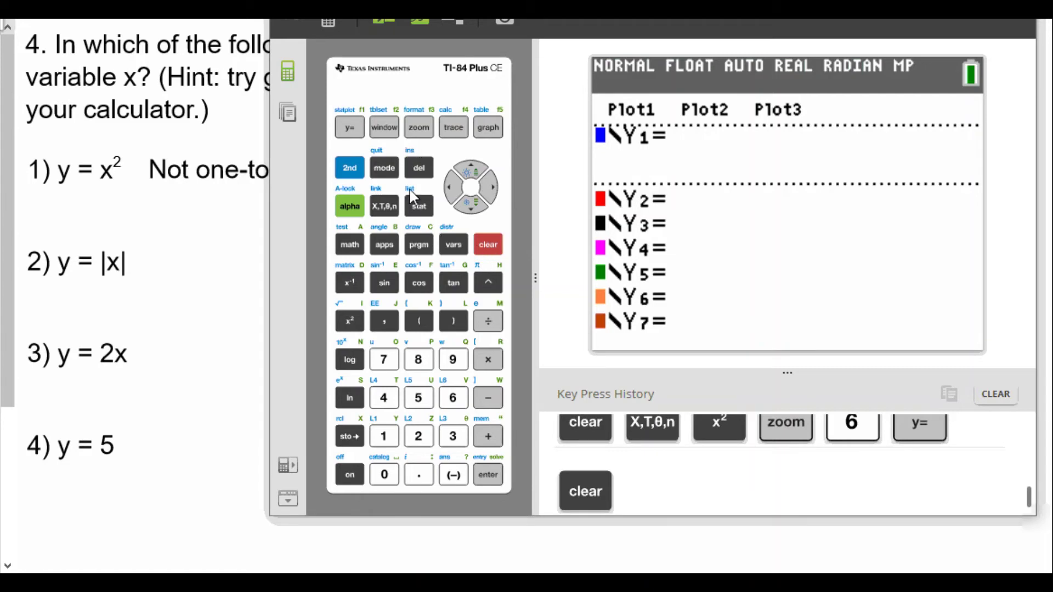
pyautogui.click(356, 247)
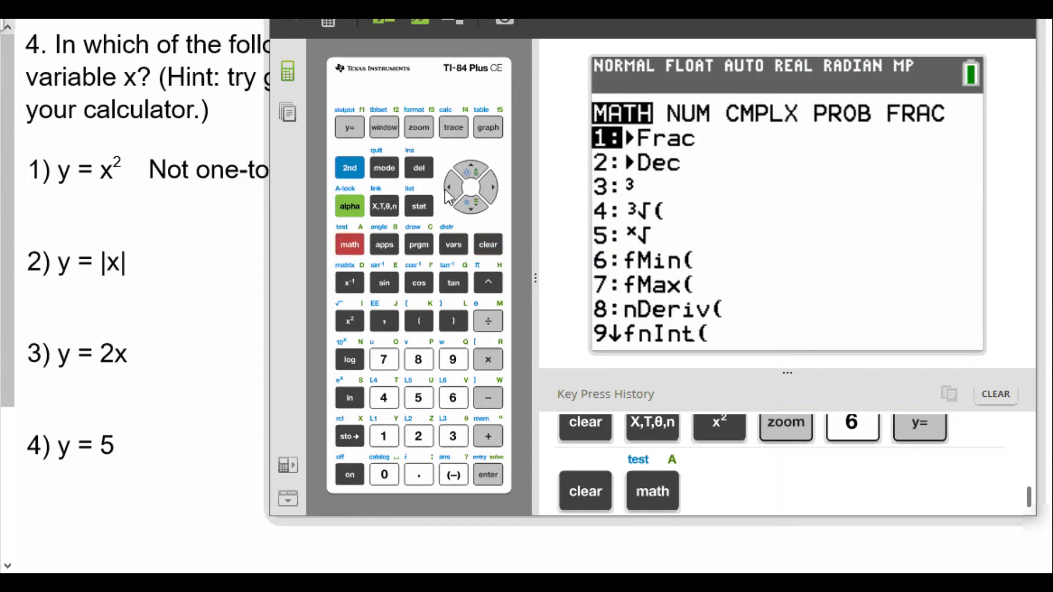
pyautogui.click(494, 188)
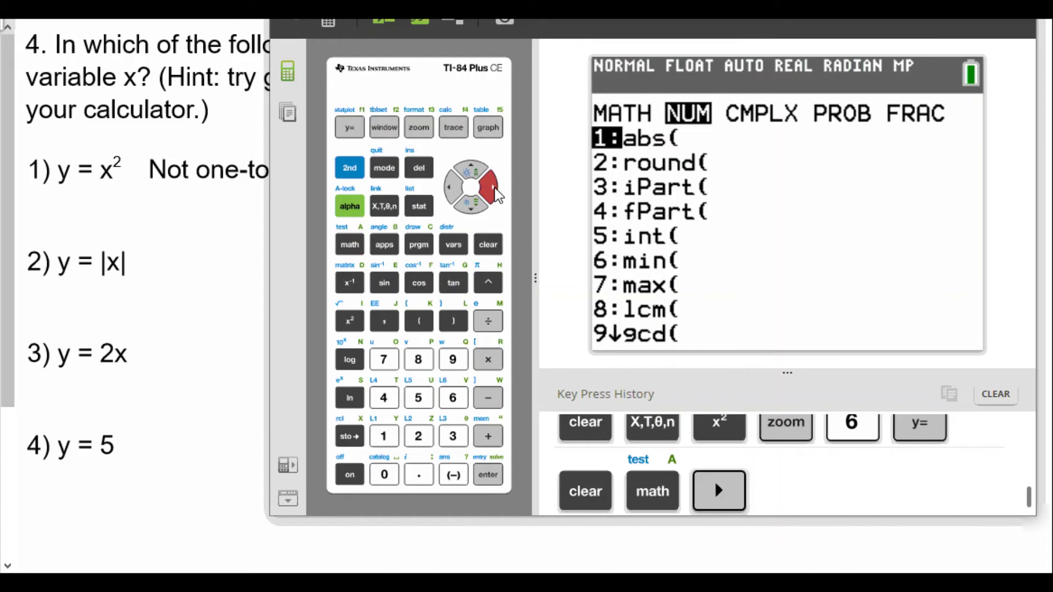
pyautogui.click(488, 476)
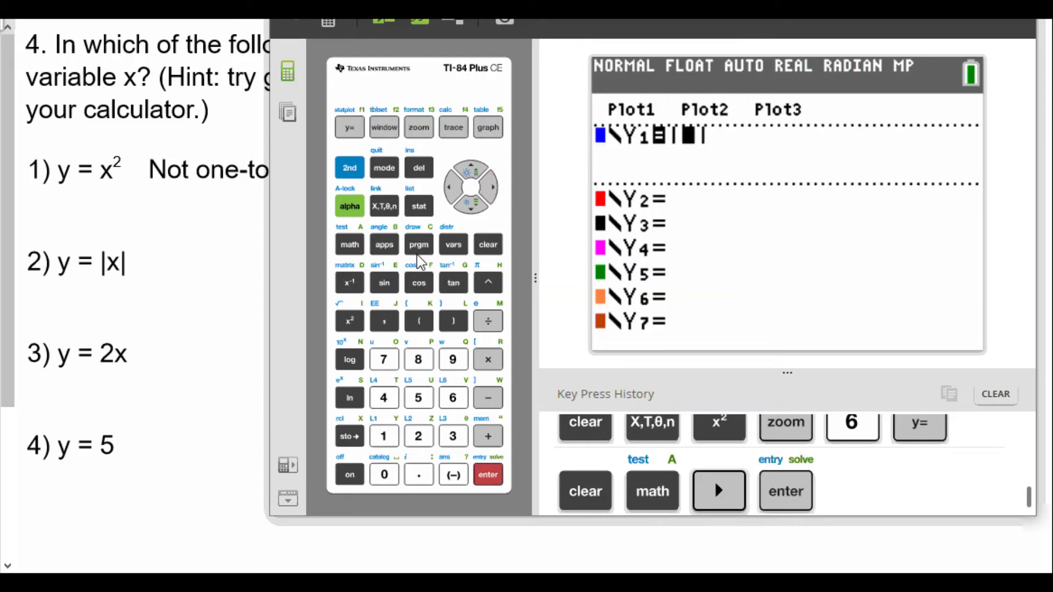
pyautogui.click(385, 206)
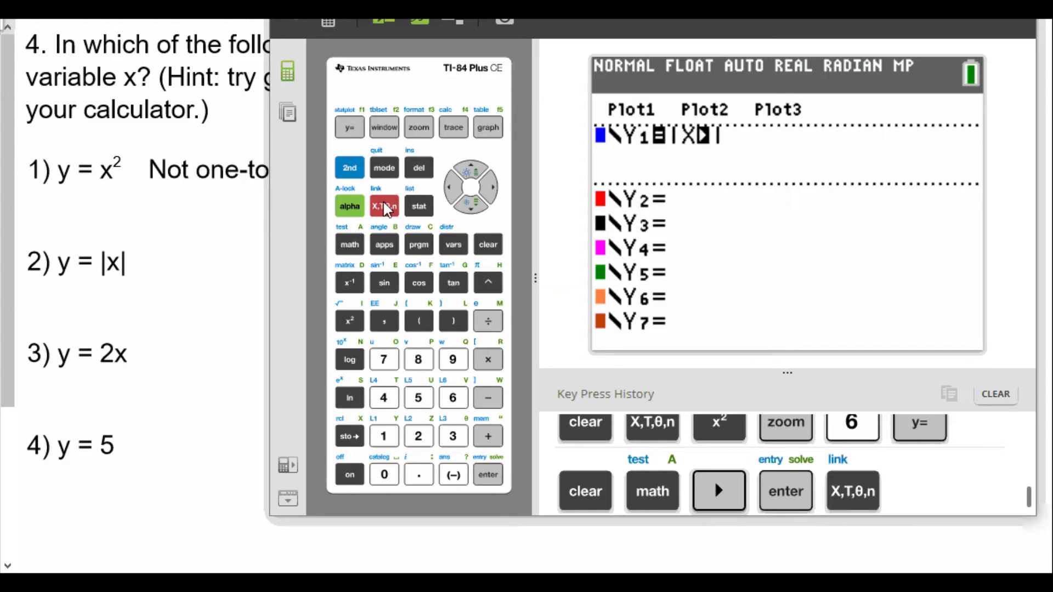
pyautogui.click(494, 187)
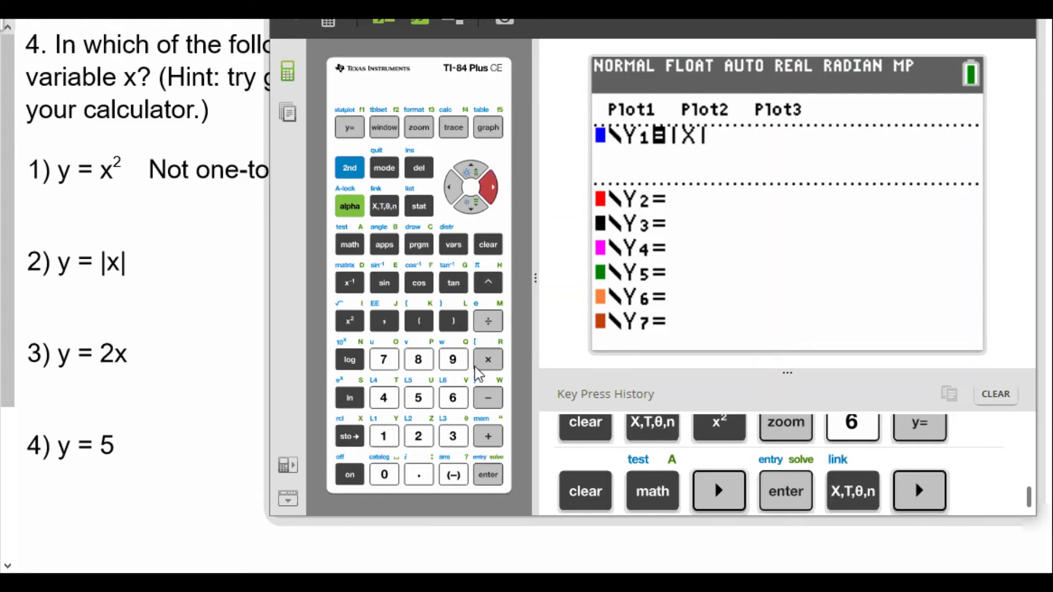
pyautogui.click(489, 128)
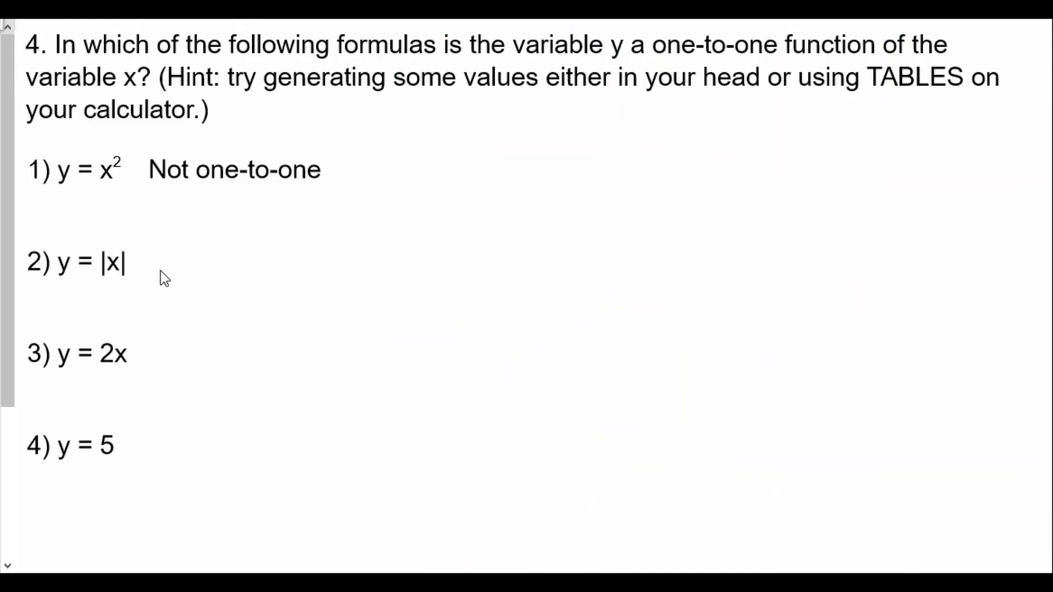
# - Type "Not one-to-one" beside formula 2, y = |x|
pyautogui.click(159, 272)
pyautogui.write('Not')
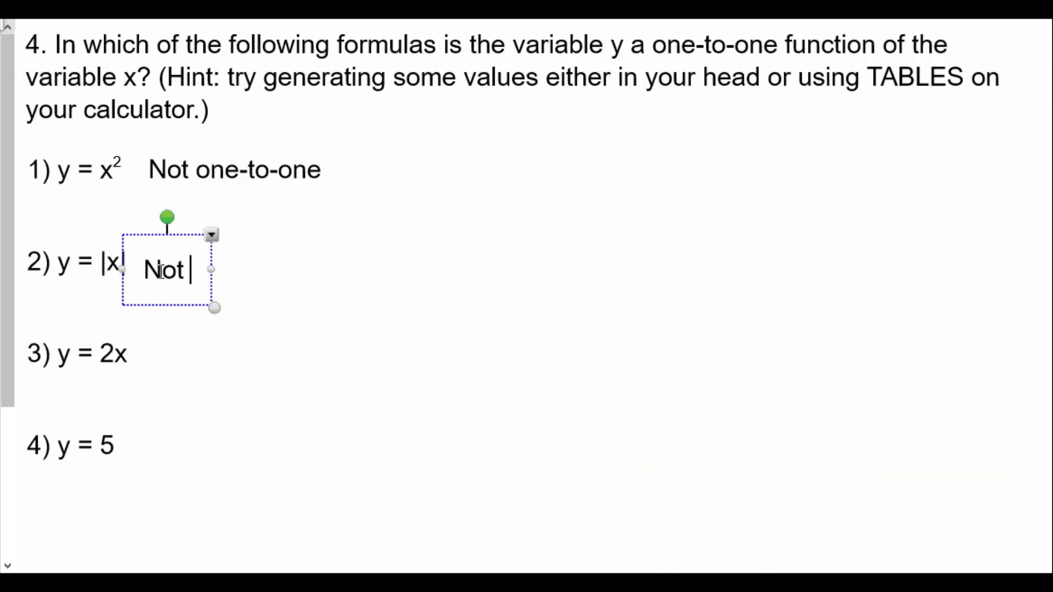
pyautogui.write(' one-to-on')
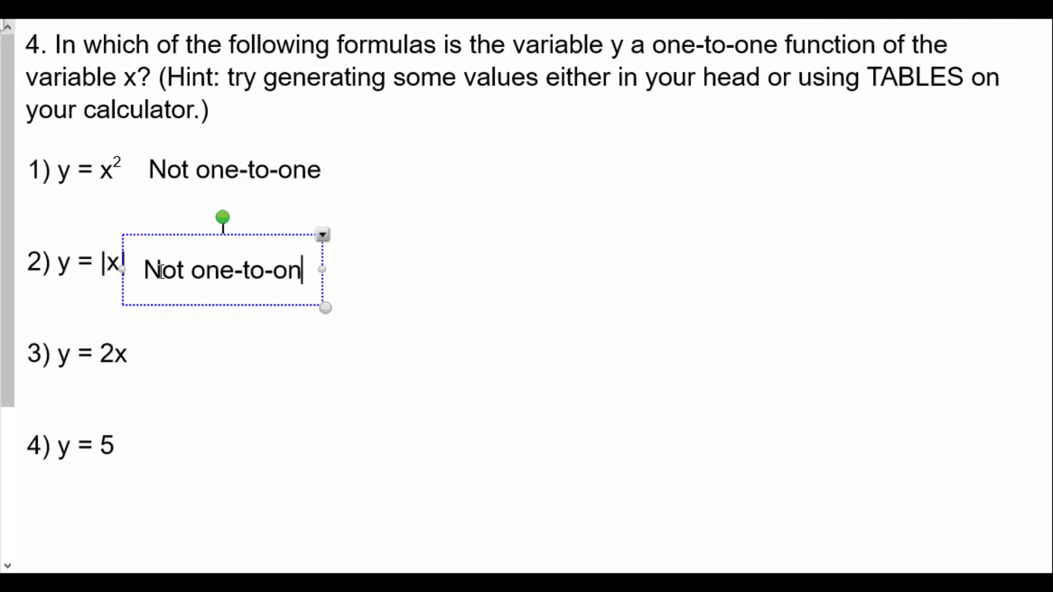
pyautogui.write('e')
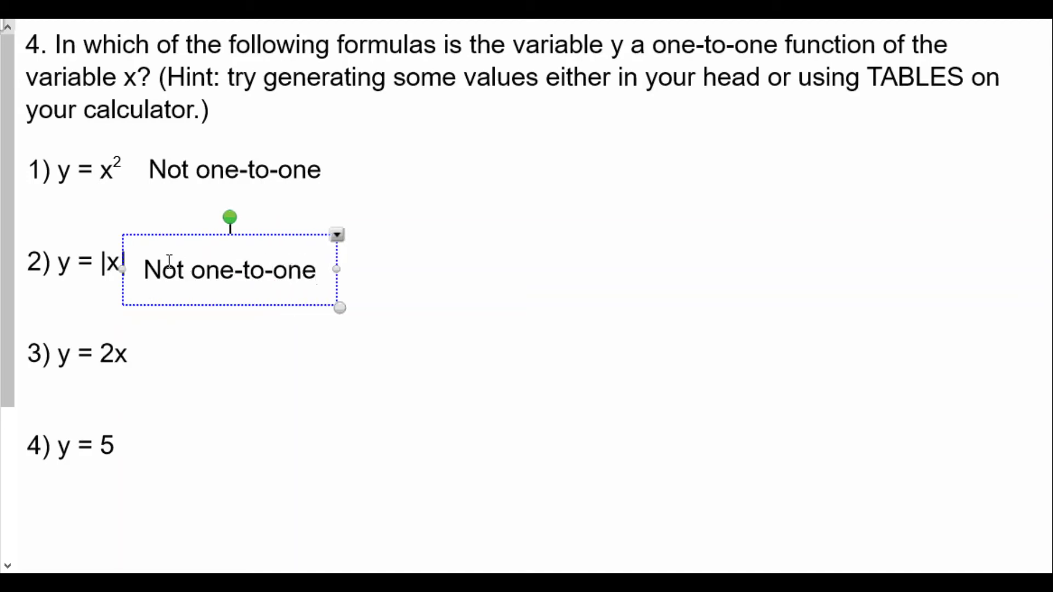
pyautogui.click(372, 272)
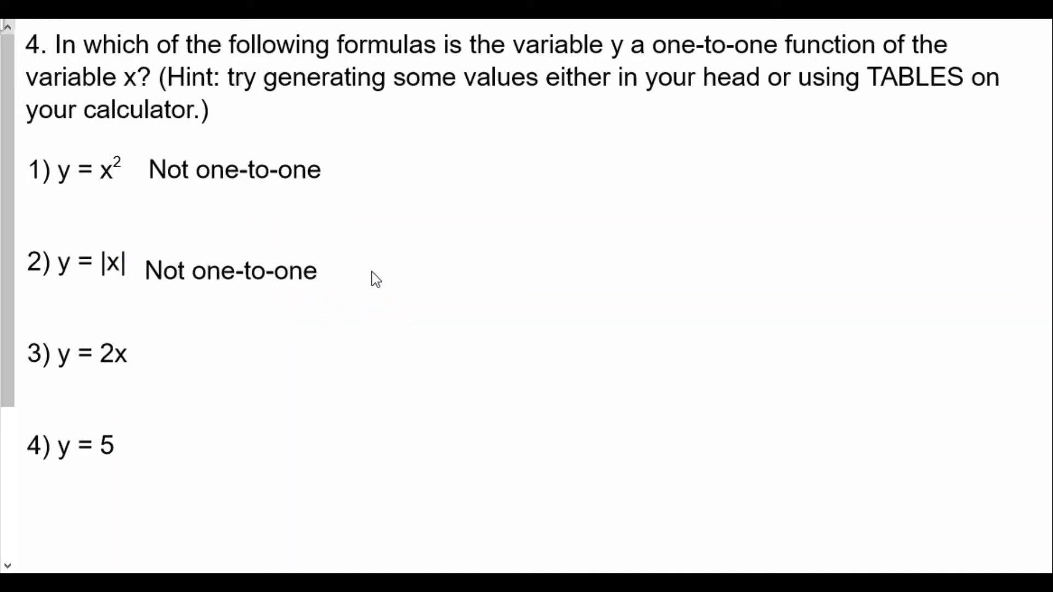
# - Add "x = 3, then y = 9. x = -3, then y = 9" beside formula 1's verdict, aligned to its row
pyautogui.click(363, 174)
pyautogui.write('x = ')
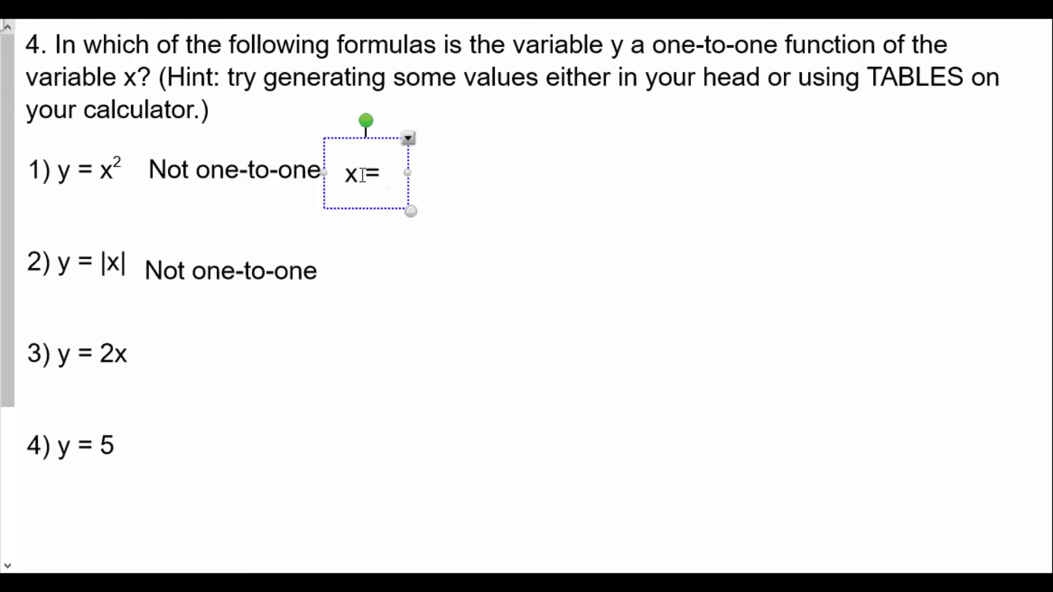
pyautogui.write('3, then y = 9.')
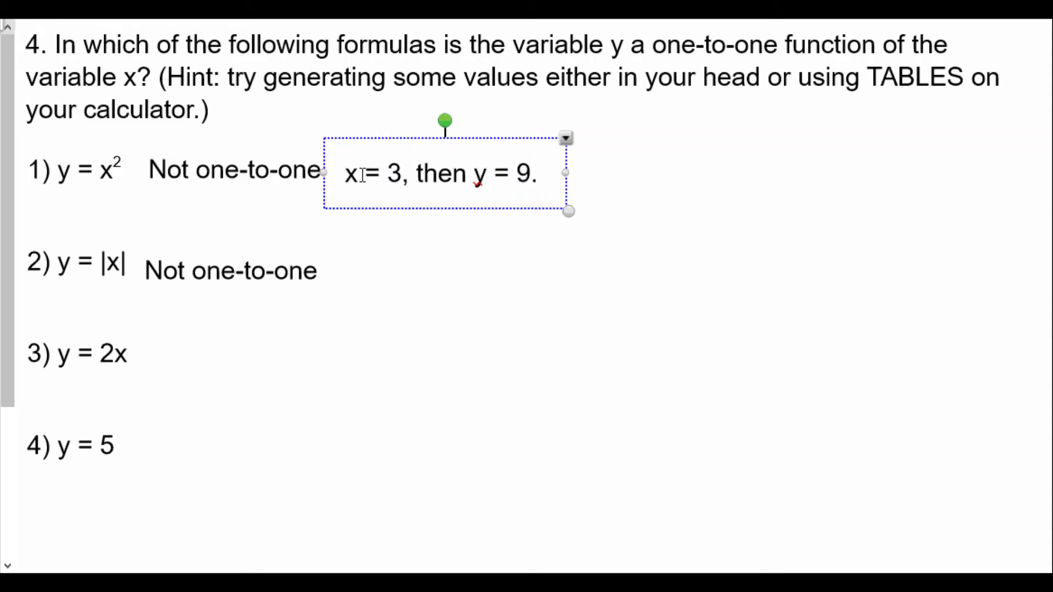
pyautogui.write('  x =')
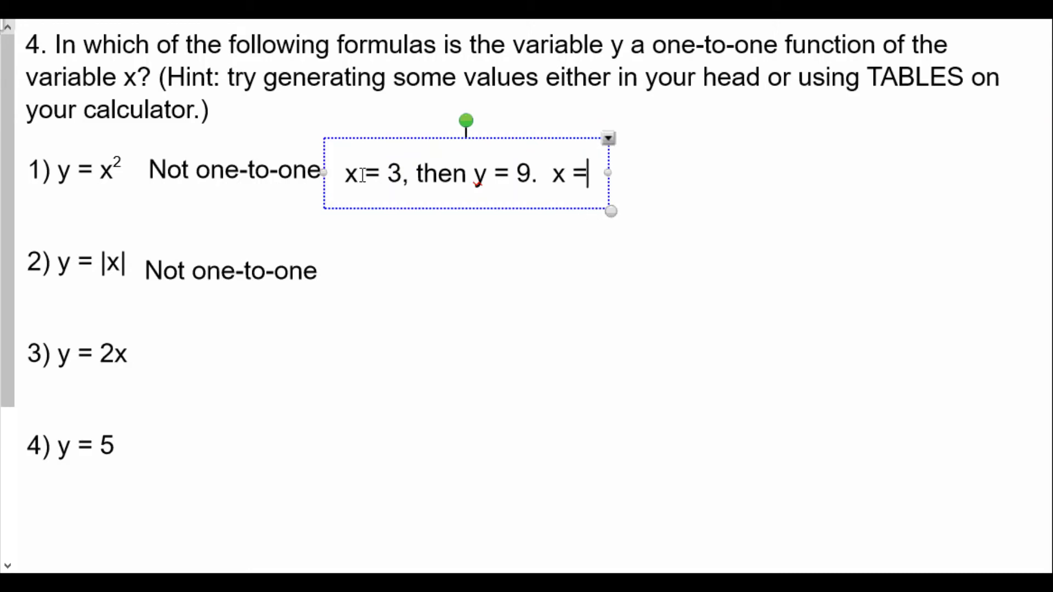
pyautogui.write(' -3, then ')
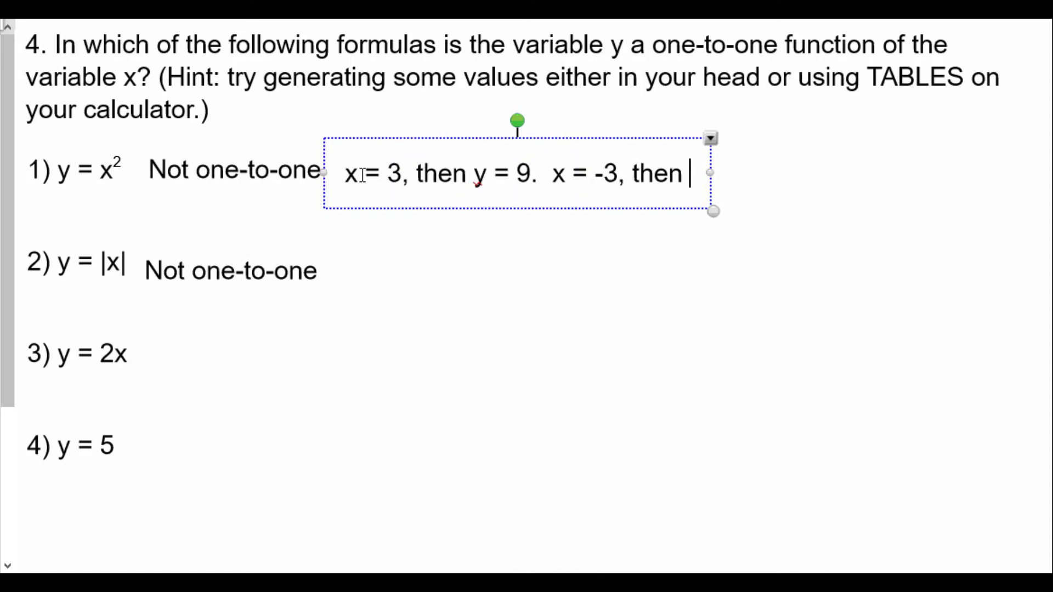
pyautogui.write('y = -9')
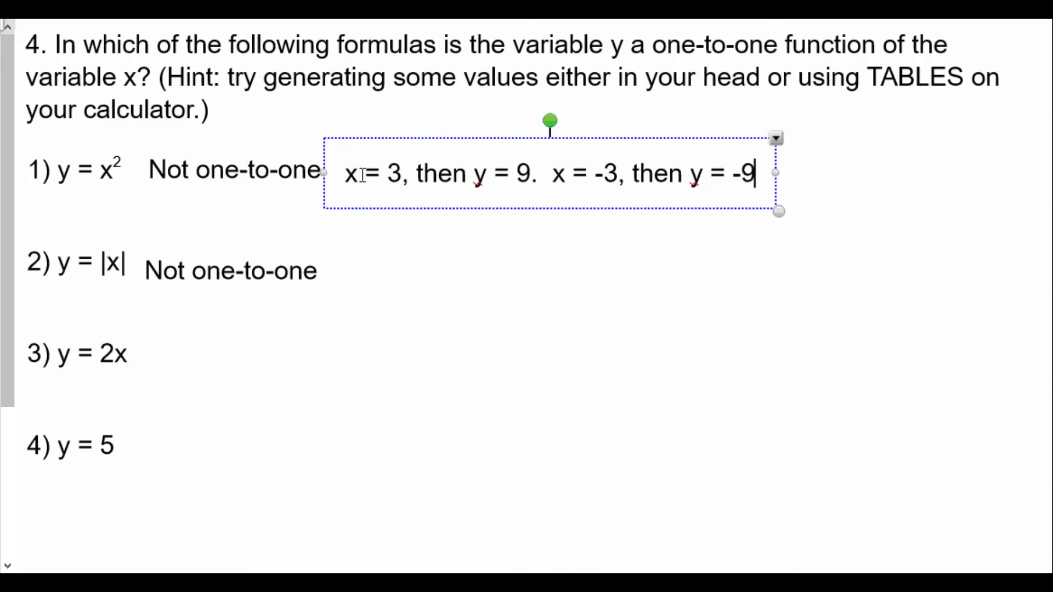
pyautogui.press('BackSpace')
pyautogui.press('BackSpace')
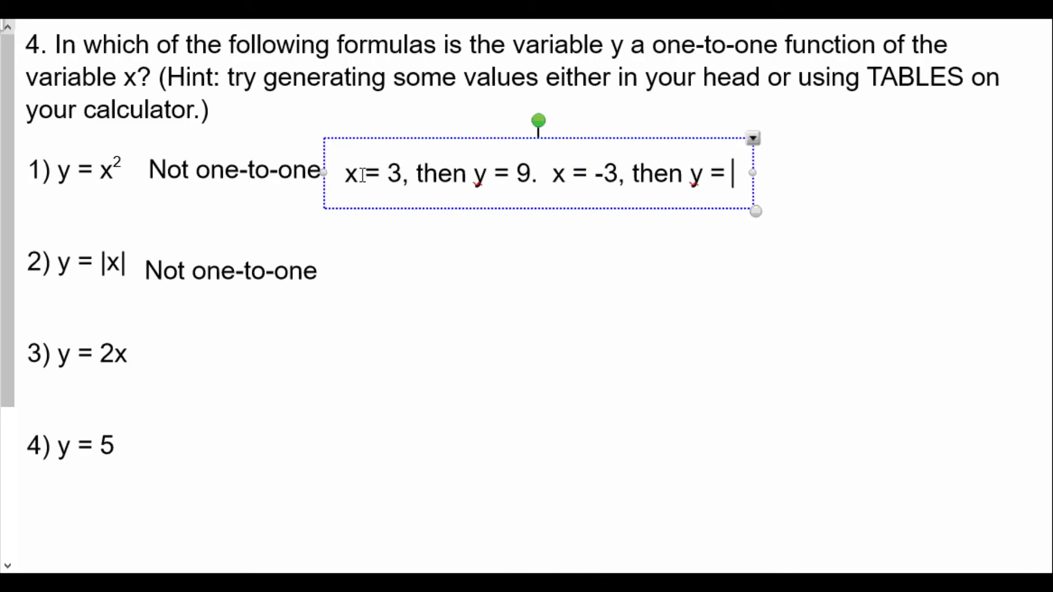
pyautogui.write('9')
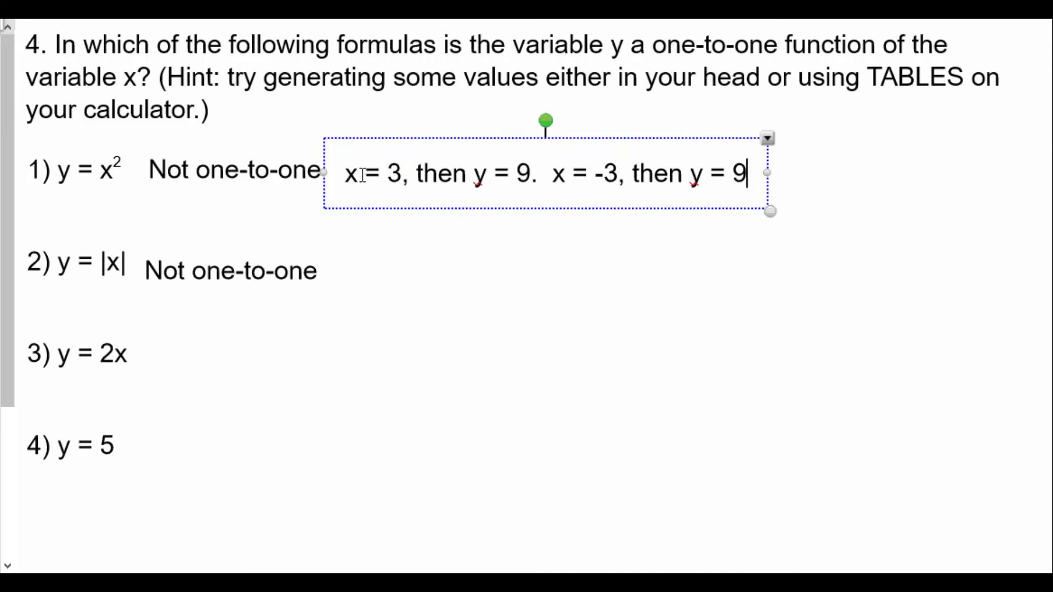
pyautogui.moveTo(551, 150); pyautogui.dragTo(561, 145)
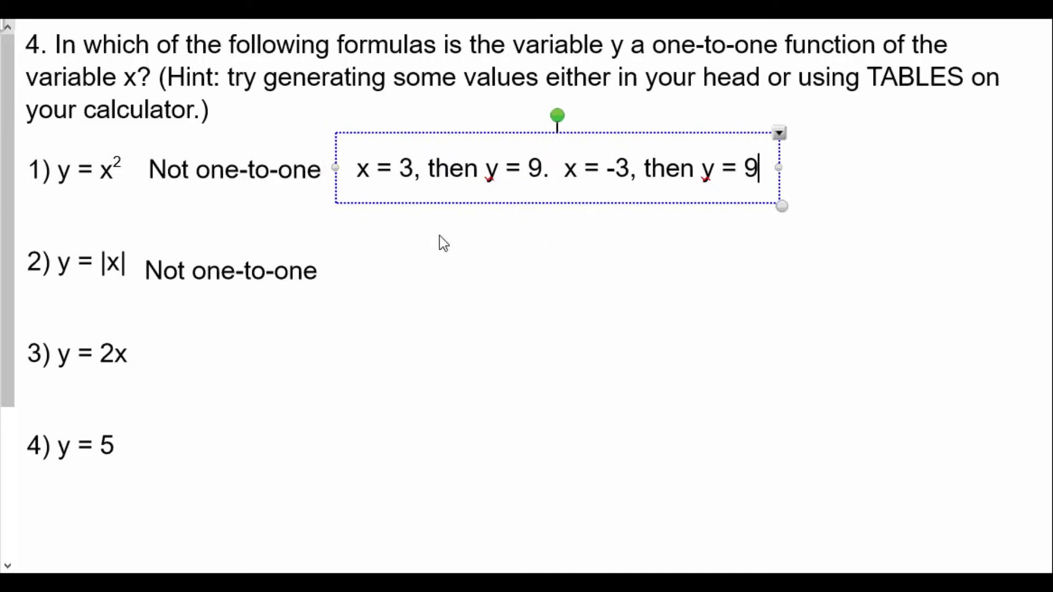
pyautogui.click(351, 277)
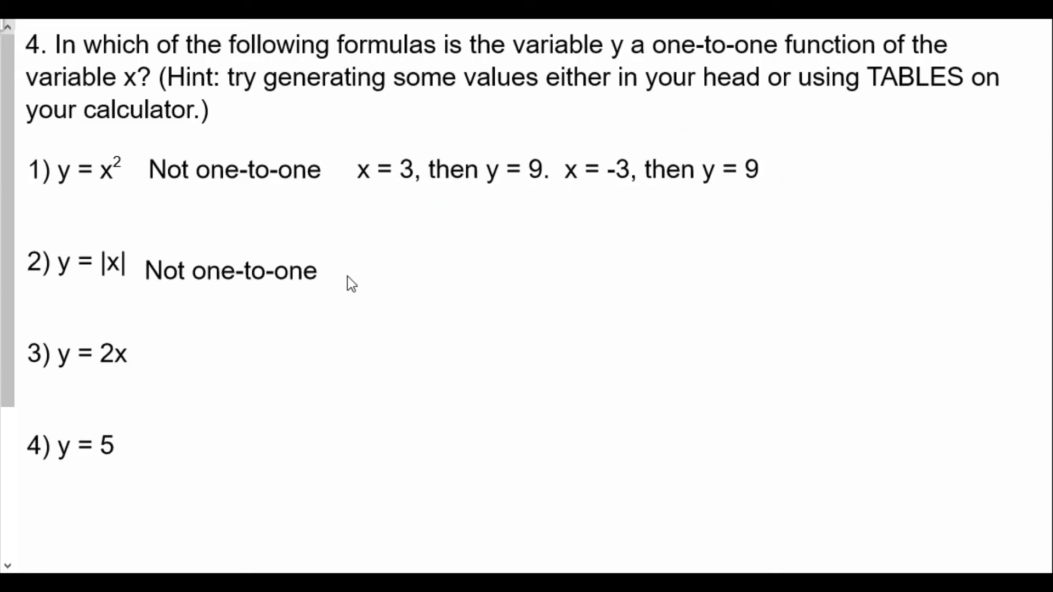
# - Type "x = 3, then y = 3, x = -3, then y = 3" beside row 2's verdict and align it
pyautogui.click(350, 273)
pyautogui.write('x = ')
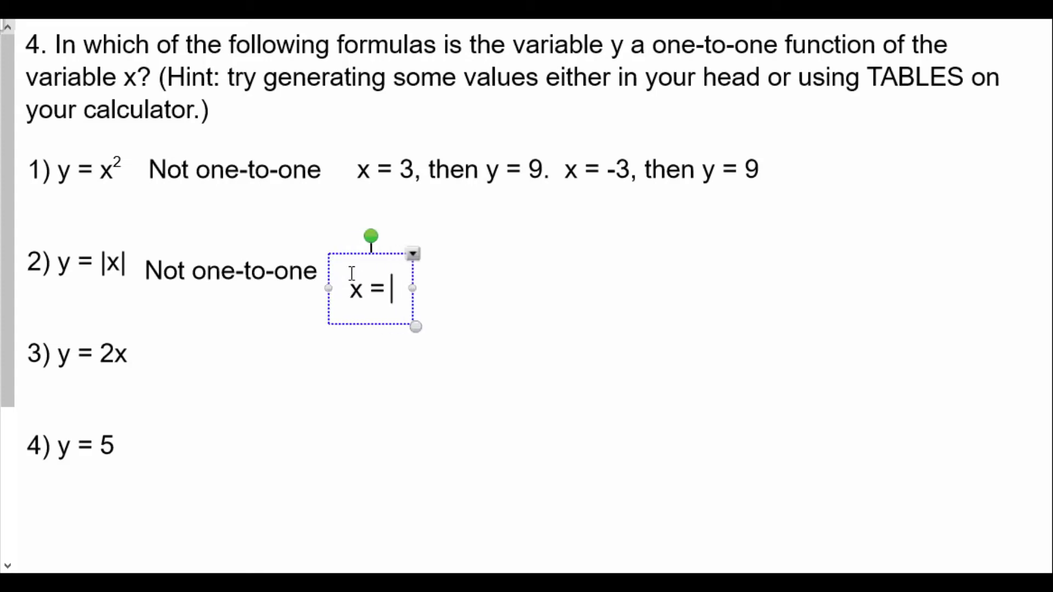
pyautogui.write('3, thenm')
pyautogui.press('BackSpace')
pyautogui.write('y ')
pyautogui.write('= 3,')
pyautogui.write(' x = ')
pyautogui.write('-3')
pyautogui.write(', then ')
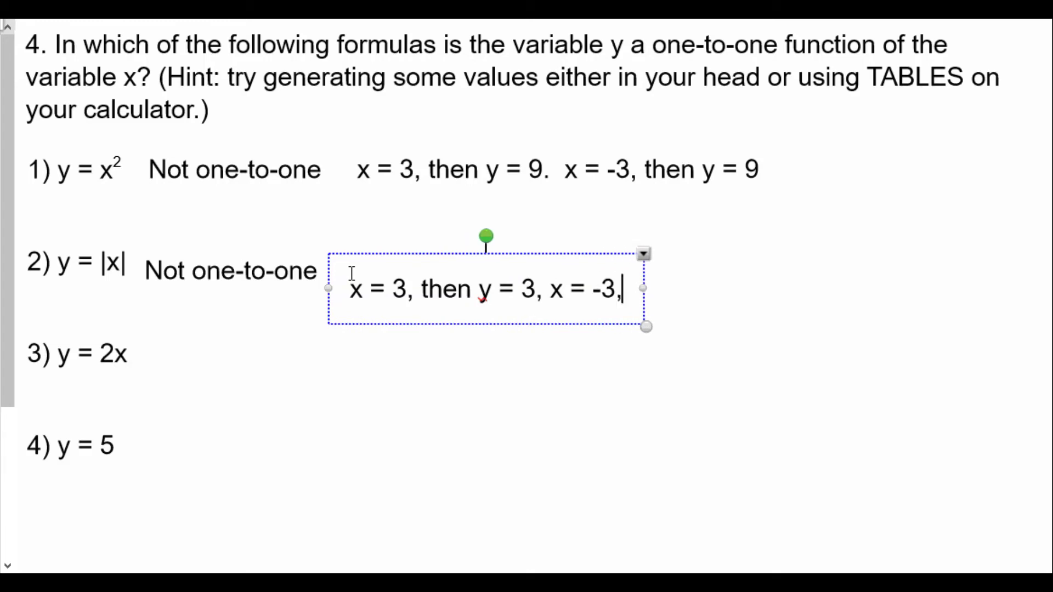
pyautogui.write('y = 3')
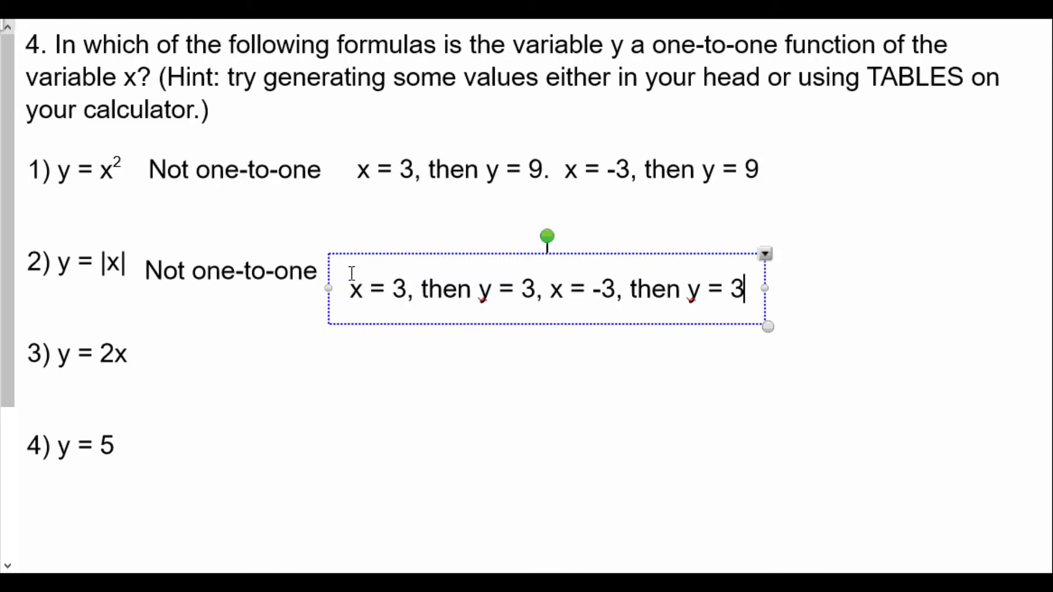
pyautogui.moveTo(430, 266); pyautogui.dragTo(440, 250)
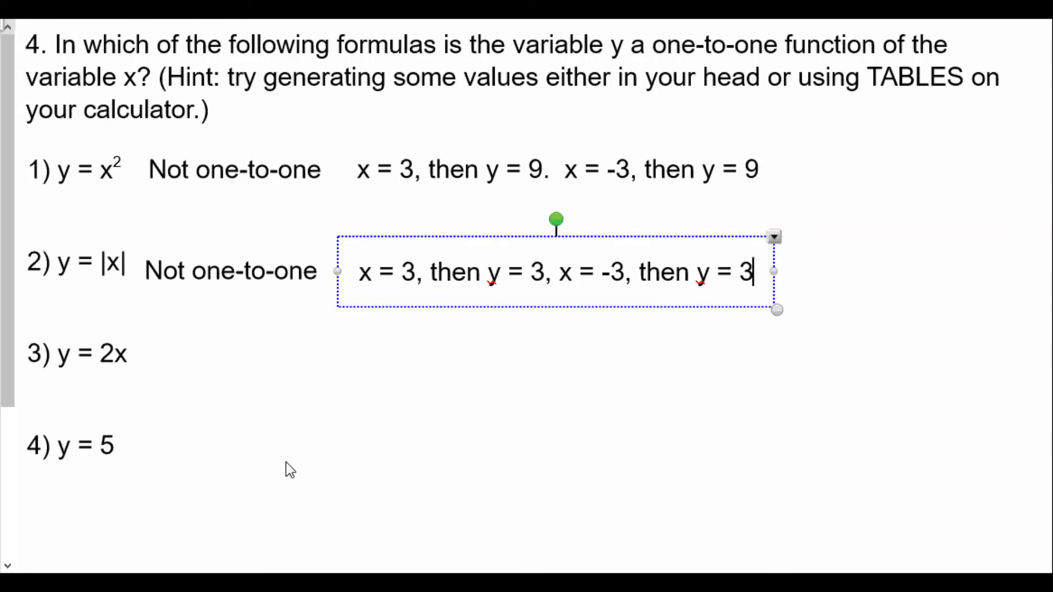
# - Set Y1 to 5, graph the flat line, then switch back to the worksheet
pyautogui.hotkey('alt', 'Tab')
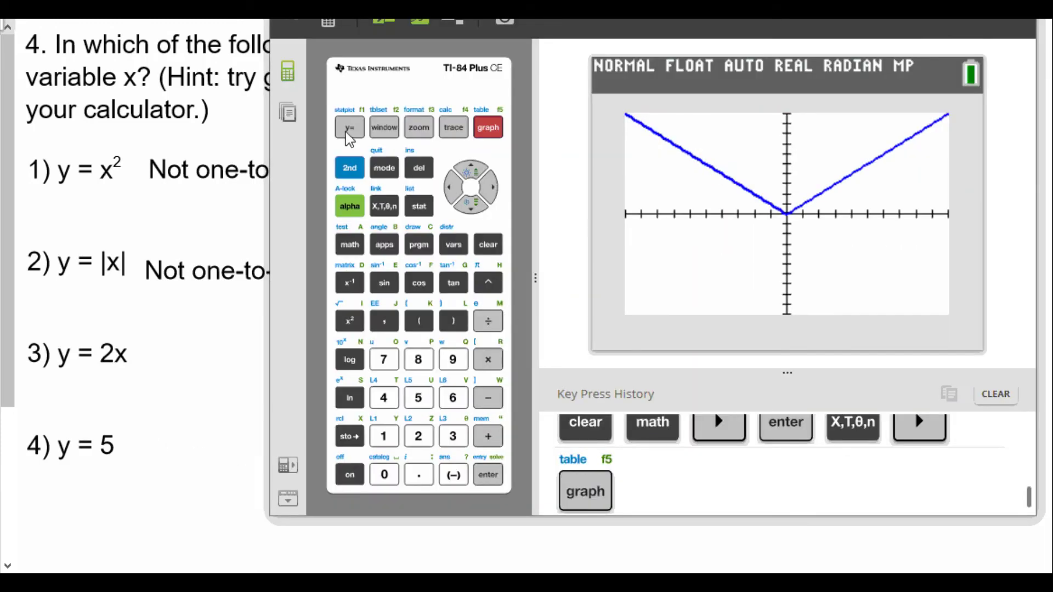
pyautogui.click(350, 127)
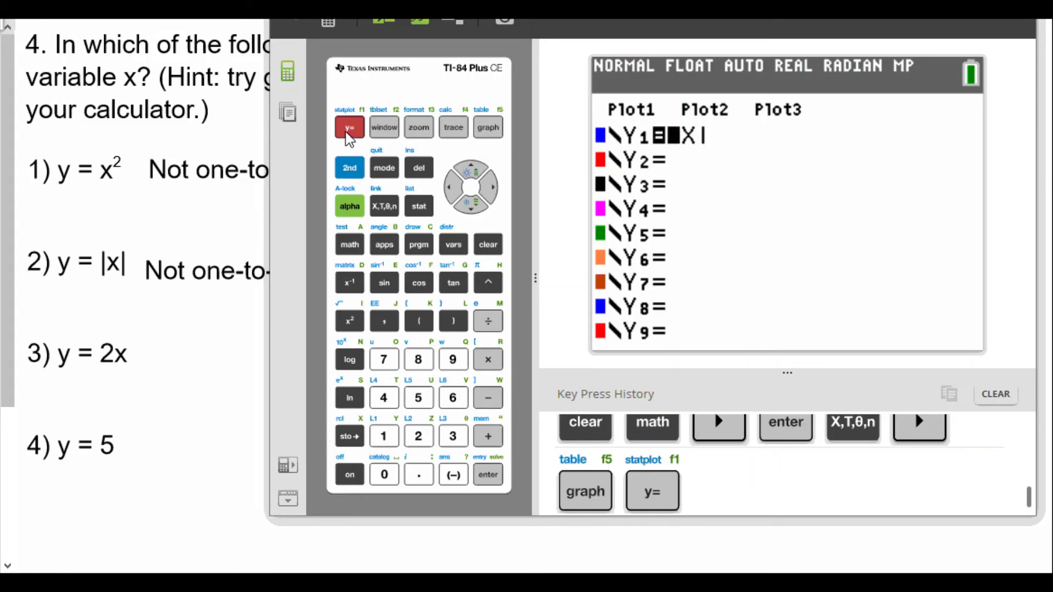
pyautogui.click(488, 245)
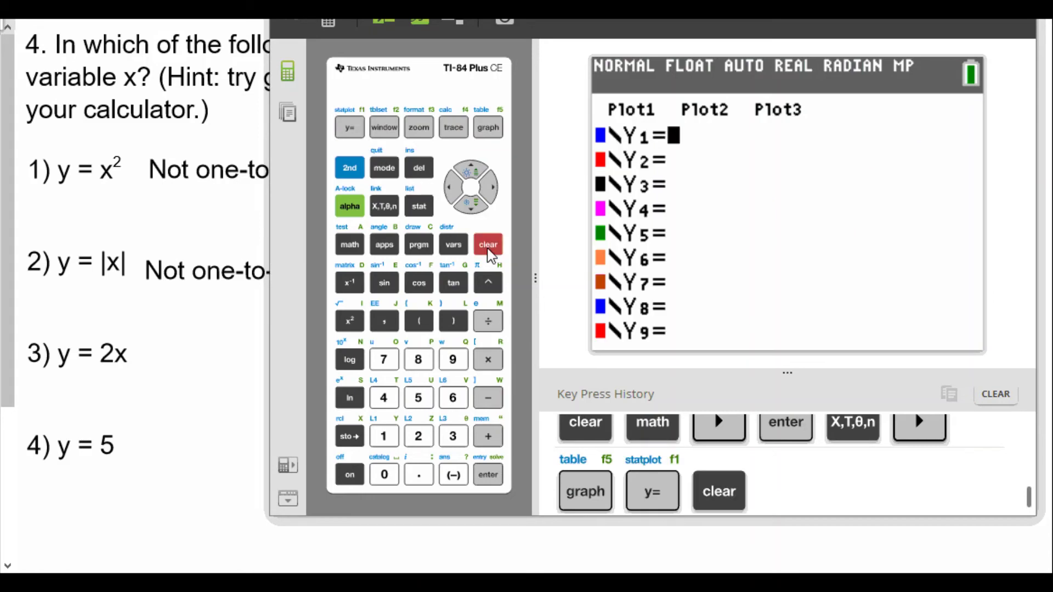
pyautogui.click(418, 398)
pyautogui.click(488, 475)
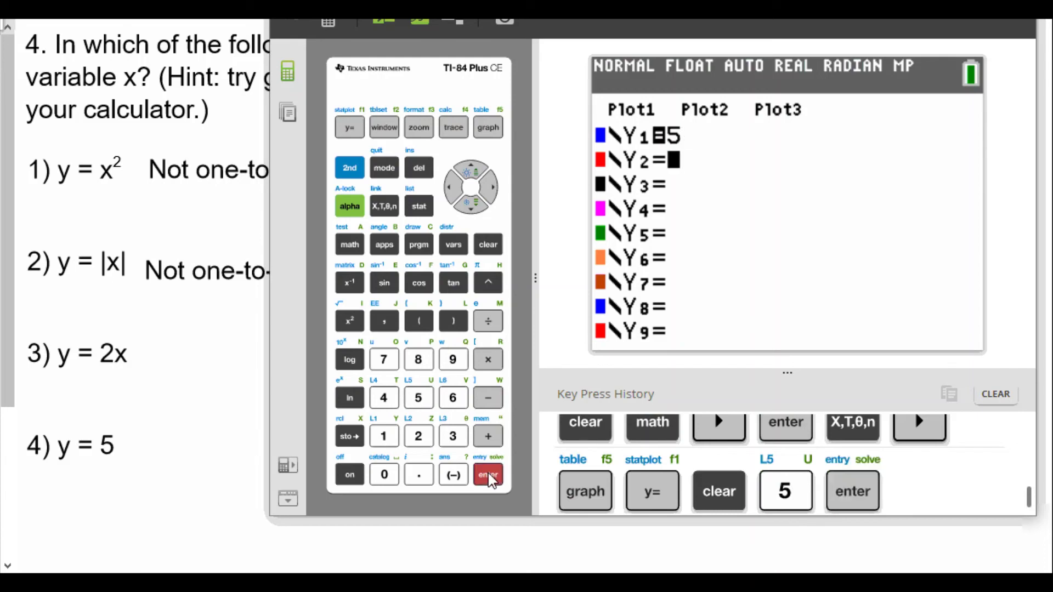
pyautogui.click(488, 129)
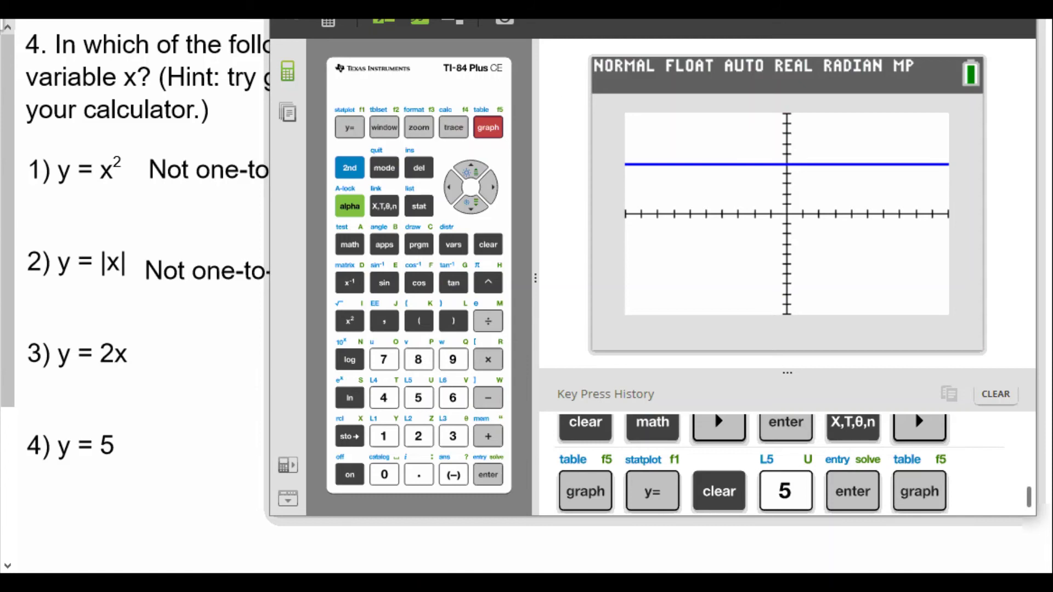
pyautogui.hotkey('alt', 'Tab')
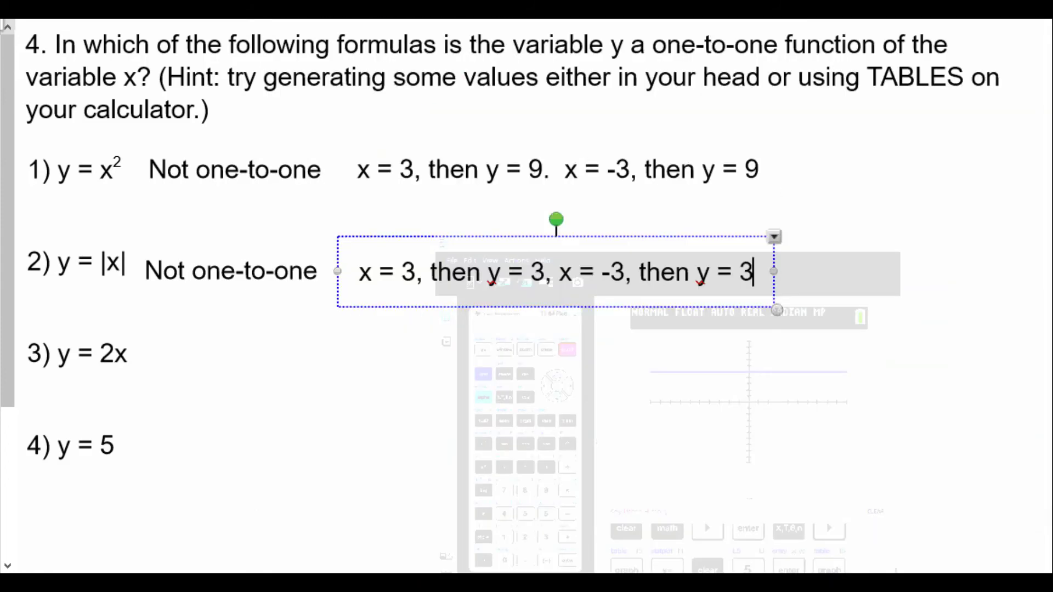
# - Type "Not one-to-one x = 3, then y = 5, x = -3, y = 5." beside formula 4
pyautogui.click(159, 459)
pyautogui.write('Not')
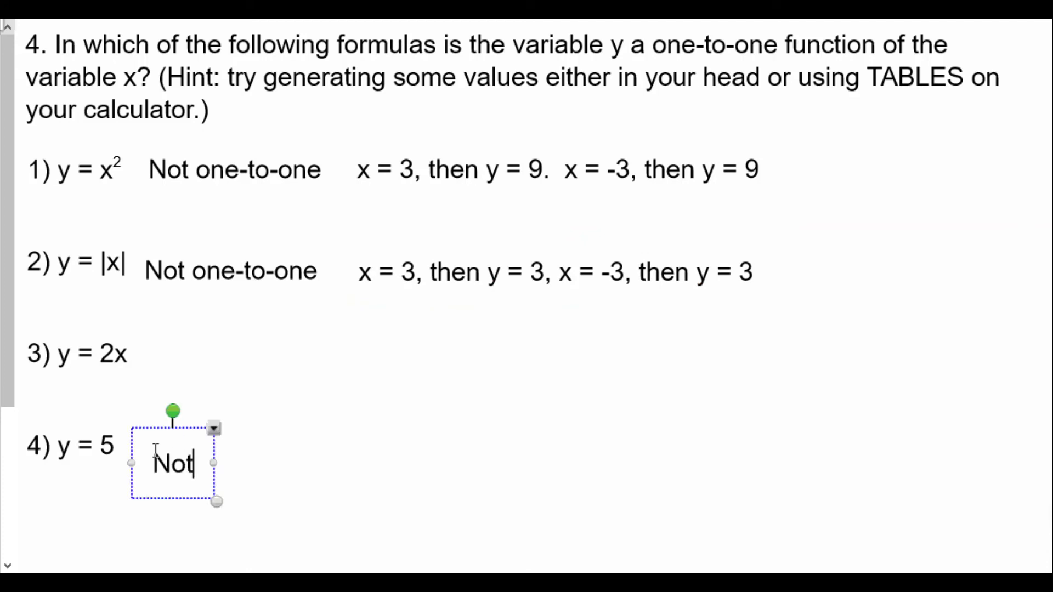
pyautogui.write(' one')
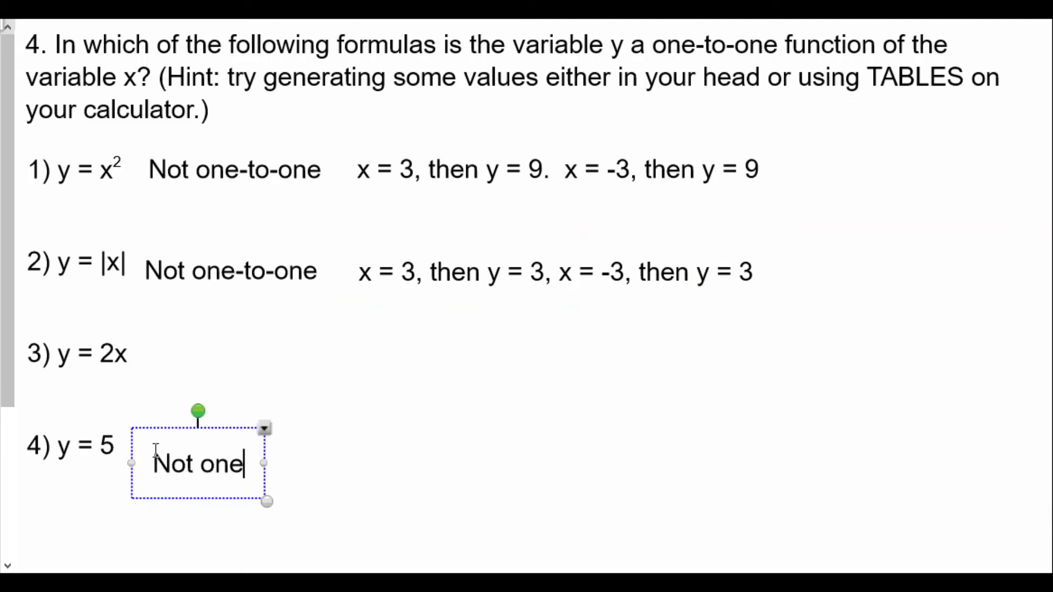
pyautogui.write('-to-one')
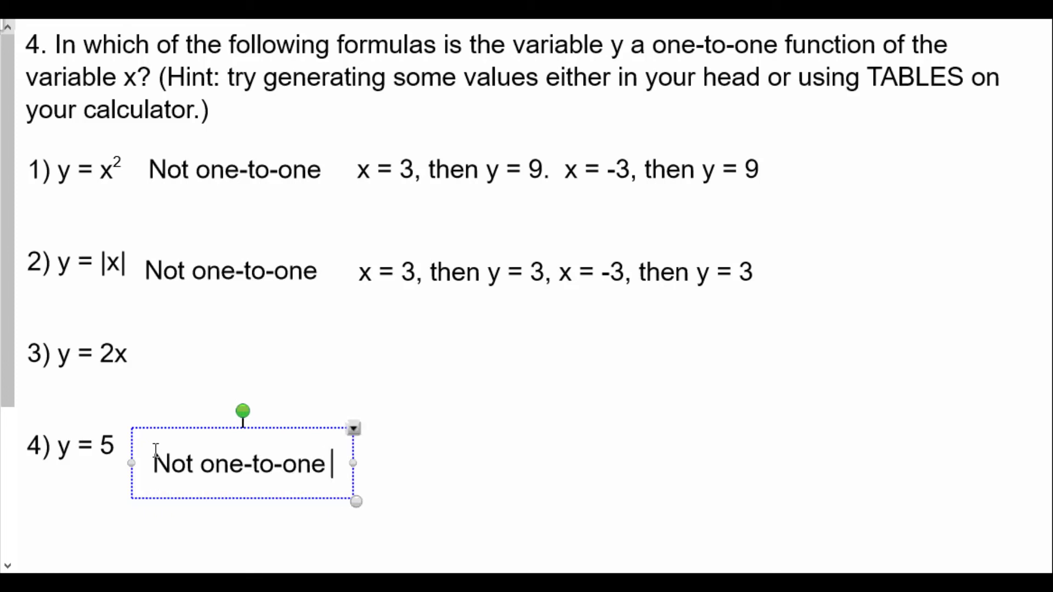
pyautogui.write('    x =')
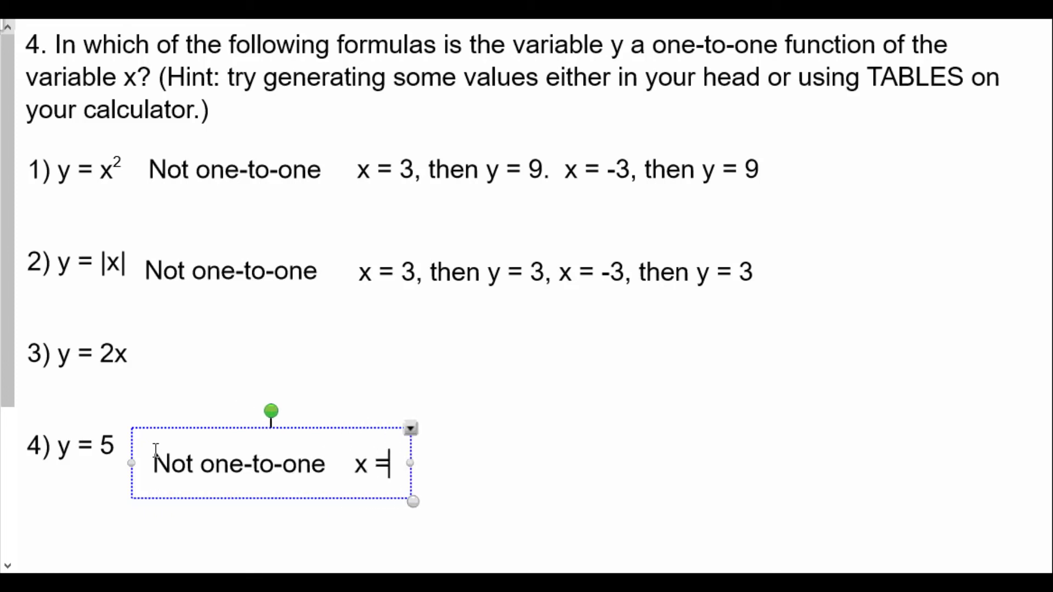
pyautogui.write(' 3, then ')
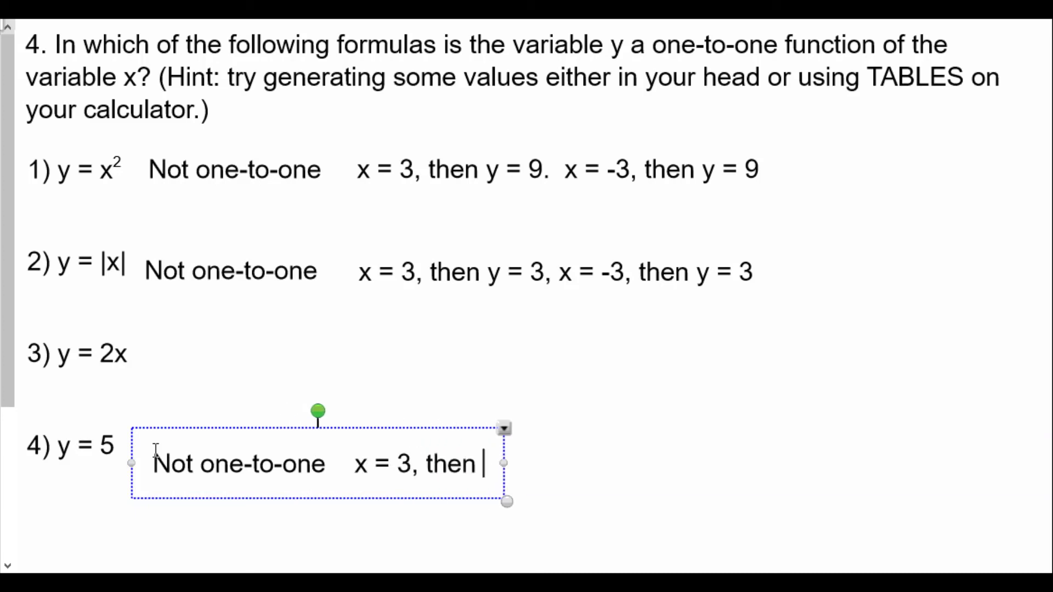
pyautogui.write('y = ')
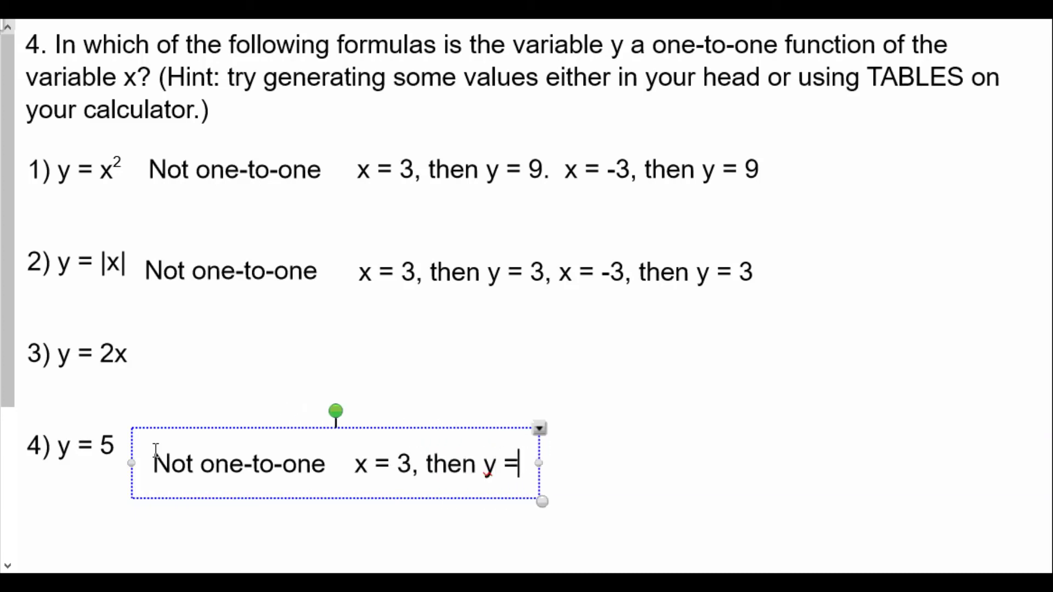
pyautogui.write('5')
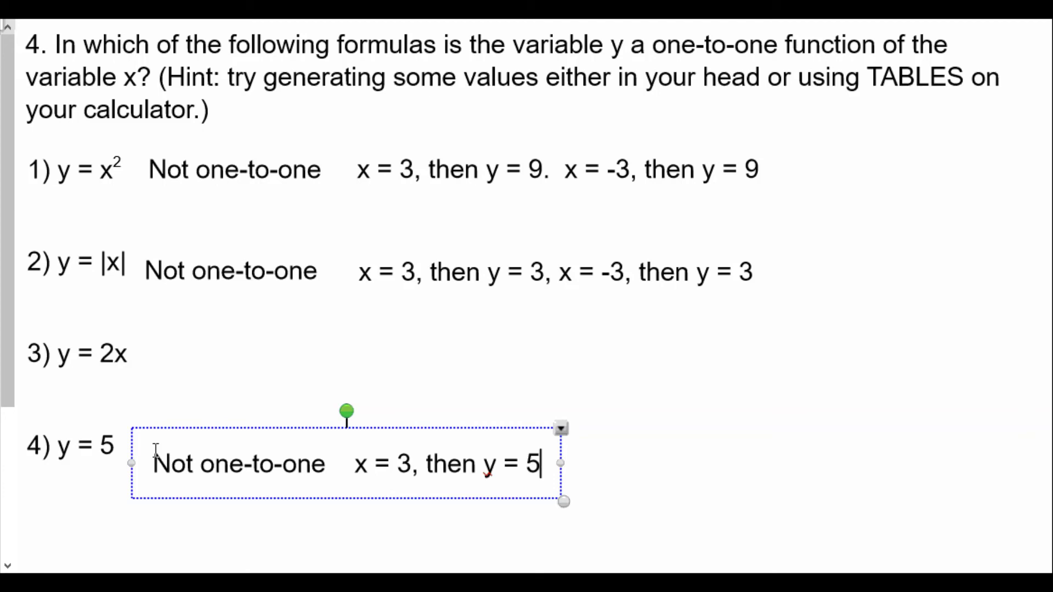
pyautogui.write(', x')
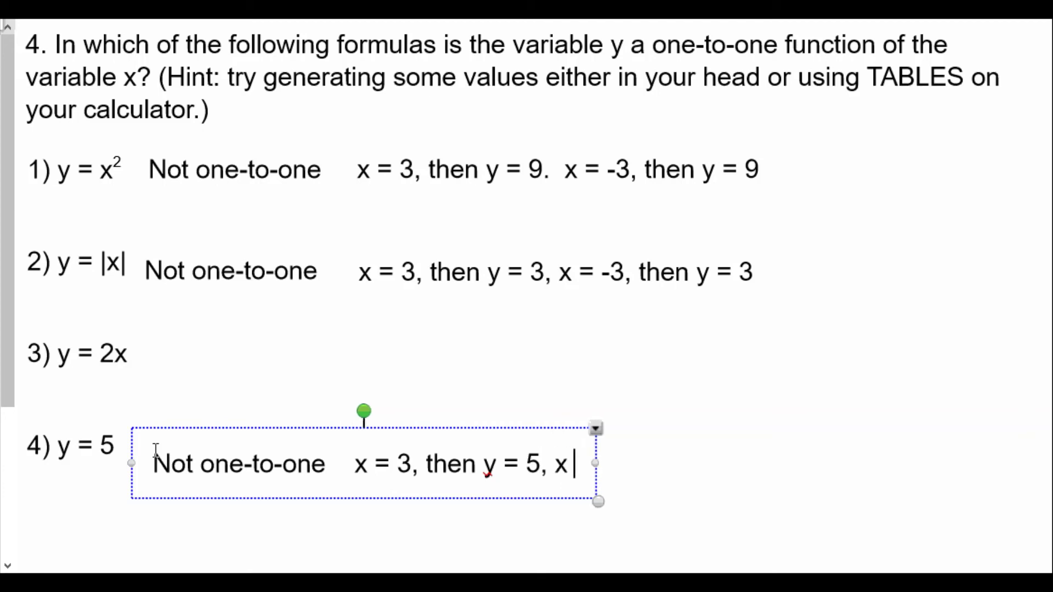
pyautogui.write(' = ')
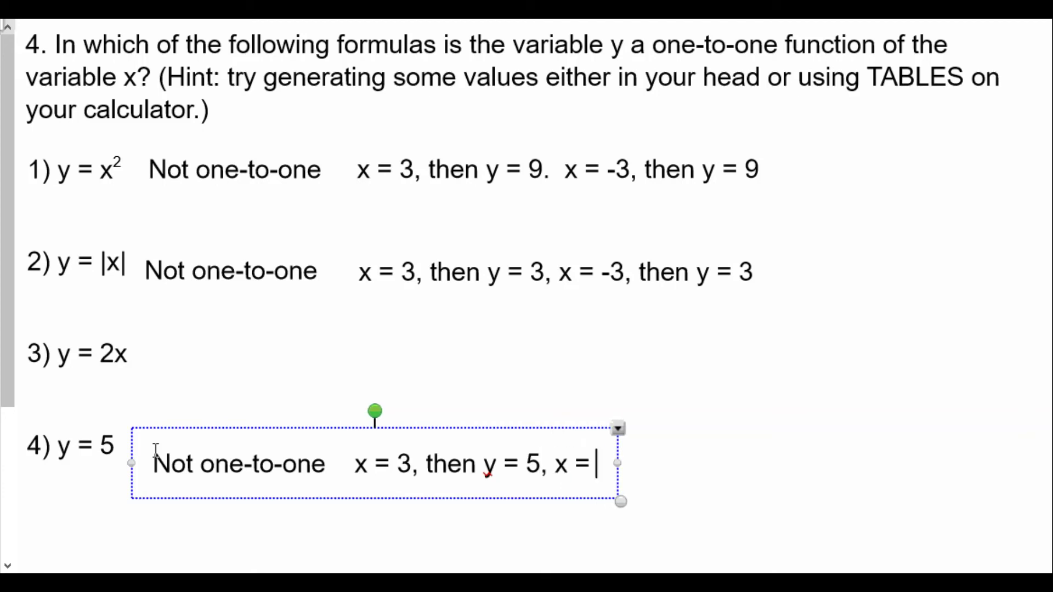
pyautogui.write('-3')
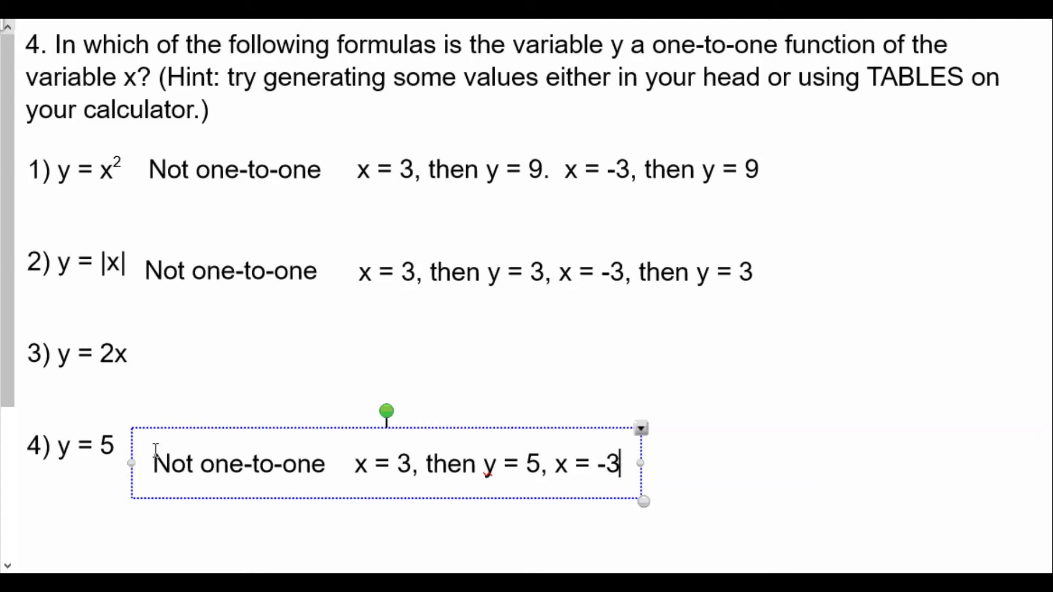
pyautogui.write(', y = 5')
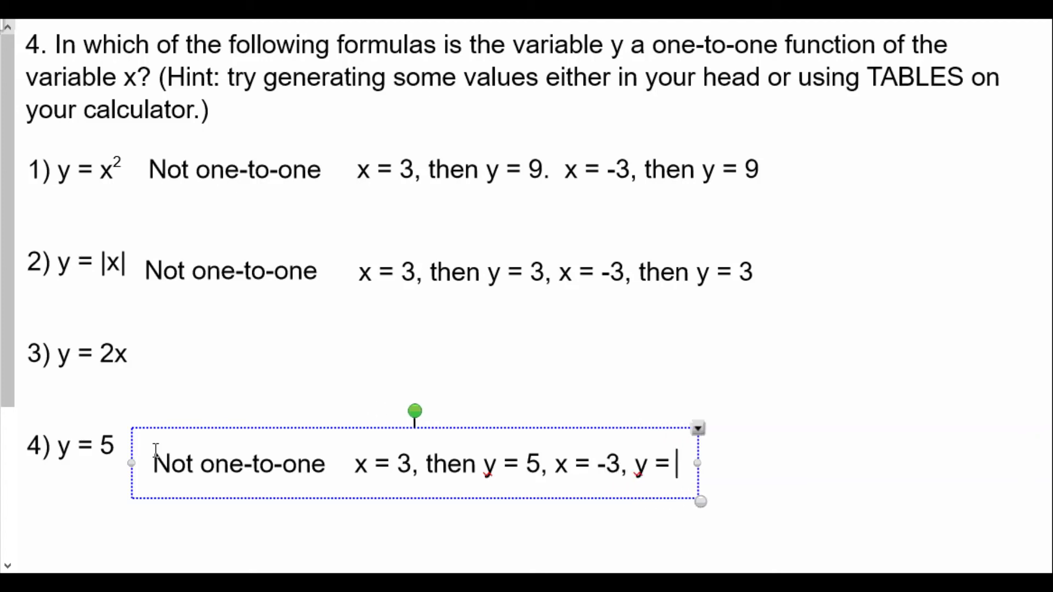
pyautogui.write('.')
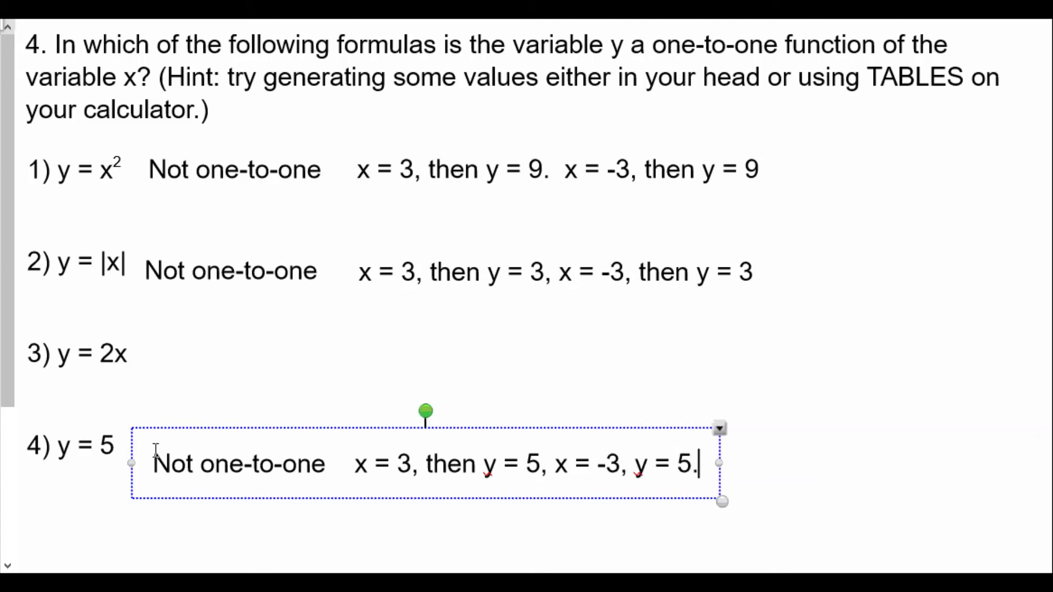